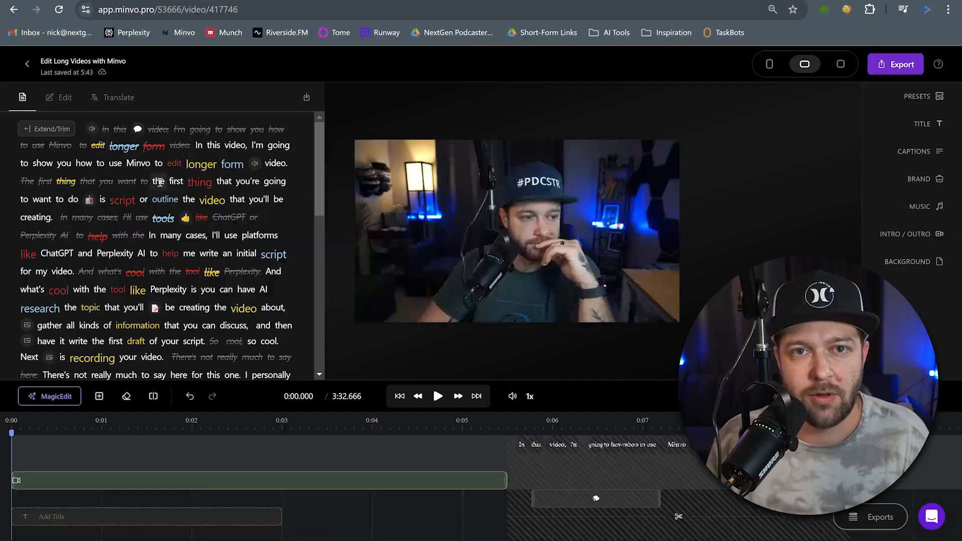
# - Delete the silent section at the very beginning of the timeline, before the first spoken words
pyautogui.scroll(-4, 162, 249)
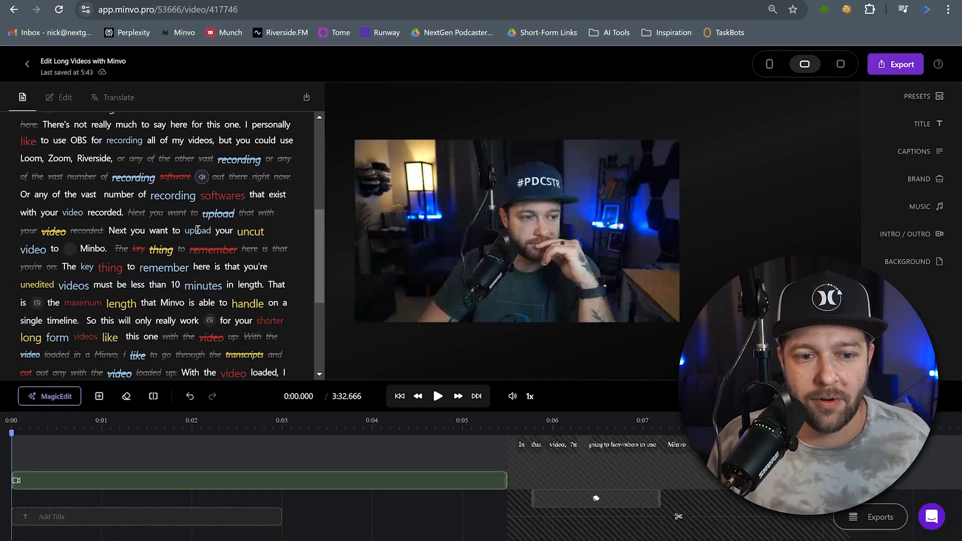
pyautogui.scroll(-1, 170, 308)
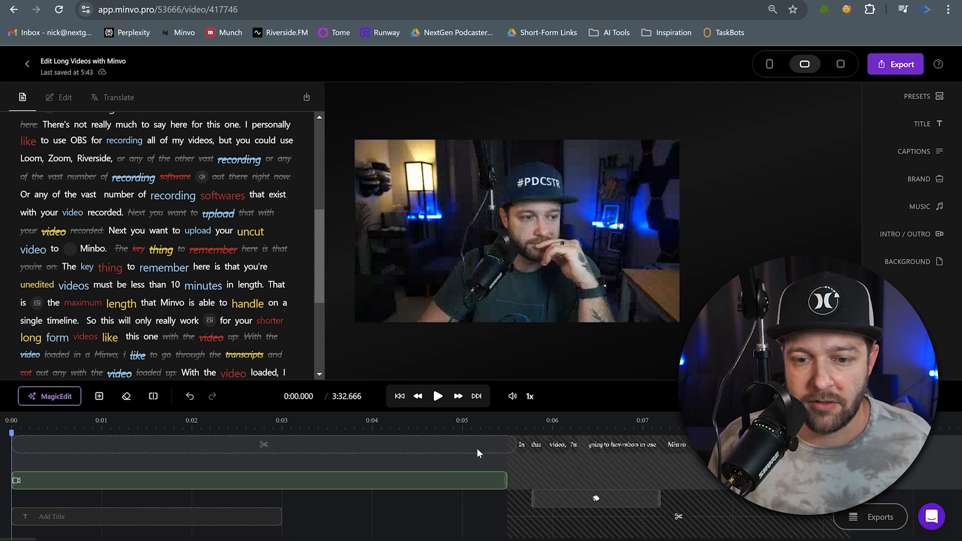
pyautogui.click(263, 446)
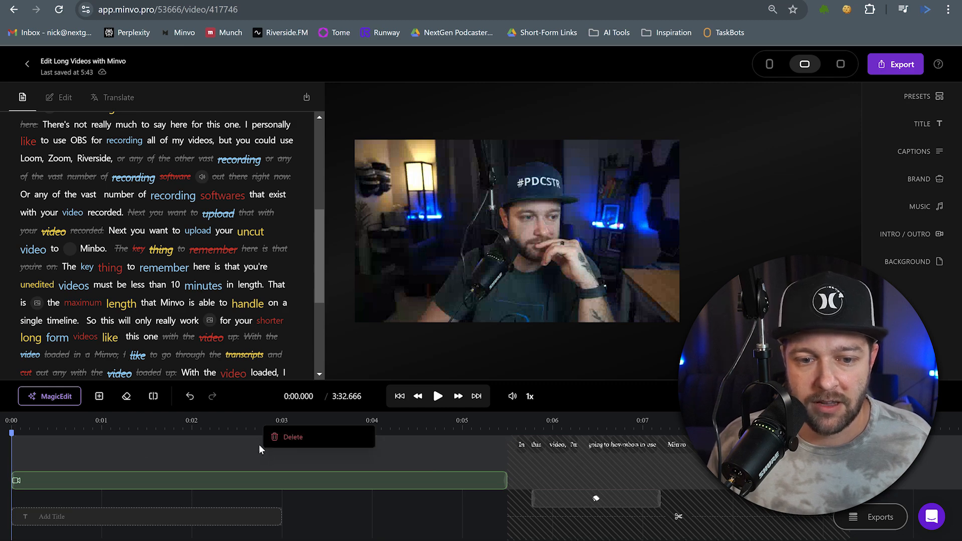
pyautogui.click(279, 443)
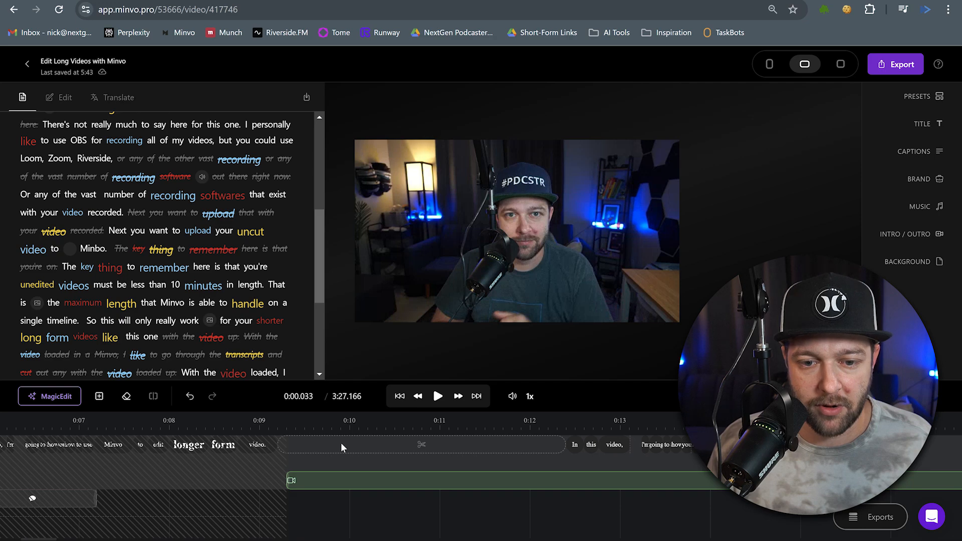
# - Delete the silent gap between the struck-out first take and the kept "In this video" sentence
pyautogui.hscroll(-6, 341, 447)
pyautogui.hscroll(7, 338, 445)
pyautogui.hscroll(-3, 338, 444)
pyautogui.hscroll(3, 346, 445)
pyautogui.click(378, 449)
pyautogui.click(390, 440)
pyautogui.hscroll(-1, 376, 450)
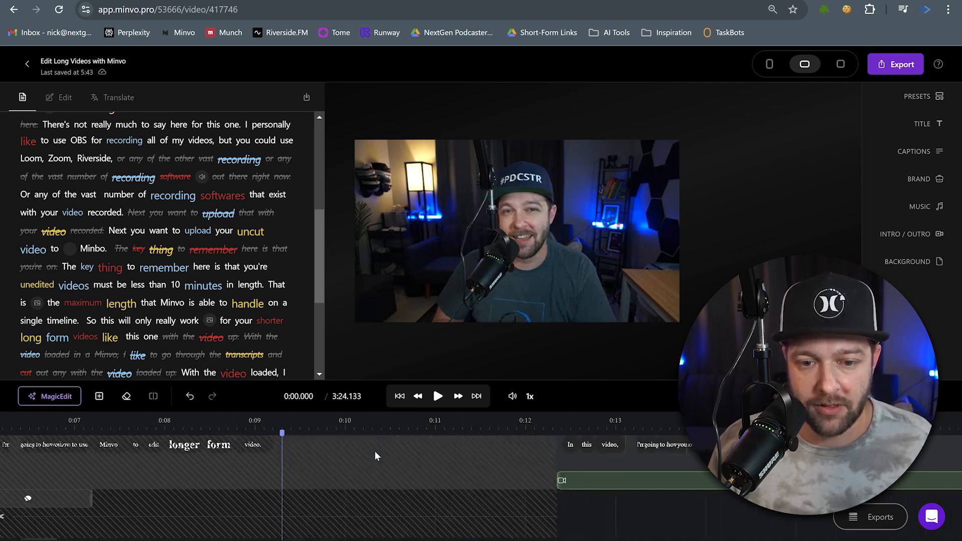
# - Delete the remaining silent gaps between the spoken sections along the rest of the timeline
pyautogui.hscroll(8, 377, 450)
pyautogui.click(392, 449)
pyautogui.click(399, 441)
pyautogui.hscroll(20, 426, 451)
pyautogui.click(463, 446)
pyautogui.click(476, 437)
pyautogui.hscroll(10, 398, 464)
pyautogui.click(490, 453)
pyautogui.click(506, 434)
pyautogui.hscroll(20, 501, 448)
pyautogui.click(552, 444)
pyautogui.hscroll(20, 213, 446)
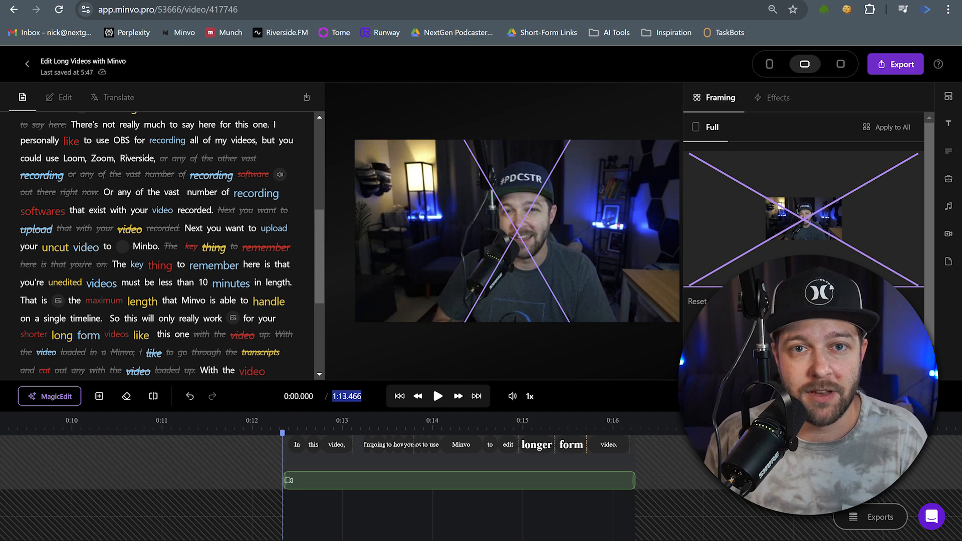
# - Examine the rest of the timeline for leftover gaps and the sound and emoji elements already placed in it
pyautogui.hscroll(2, 339, 459)
pyautogui.scroll(-2, 359, 461)
pyautogui.scroll(1, 359, 460)
pyautogui.scroll(-1, 358, 459)
pyautogui.hscroll(15, 417, 473)
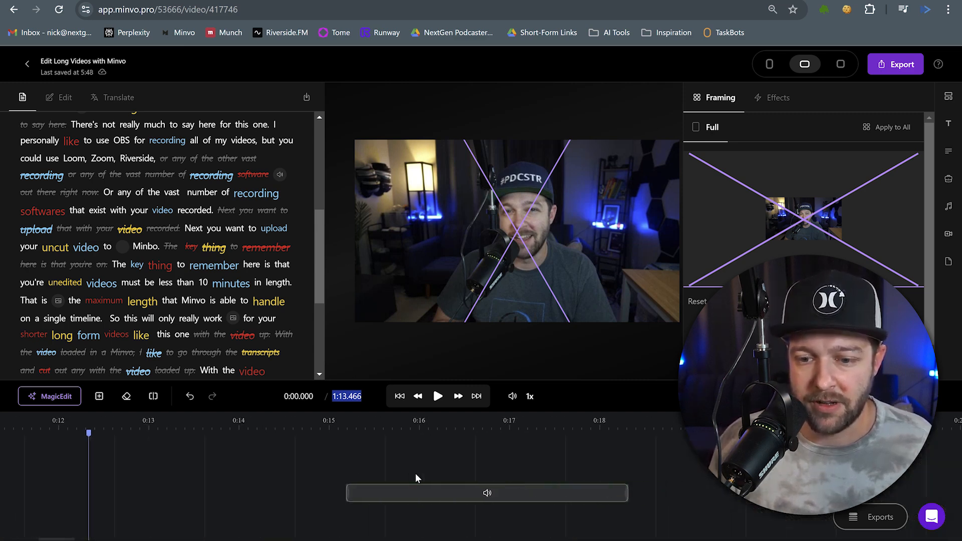
pyautogui.hscroll(20, 414, 472)
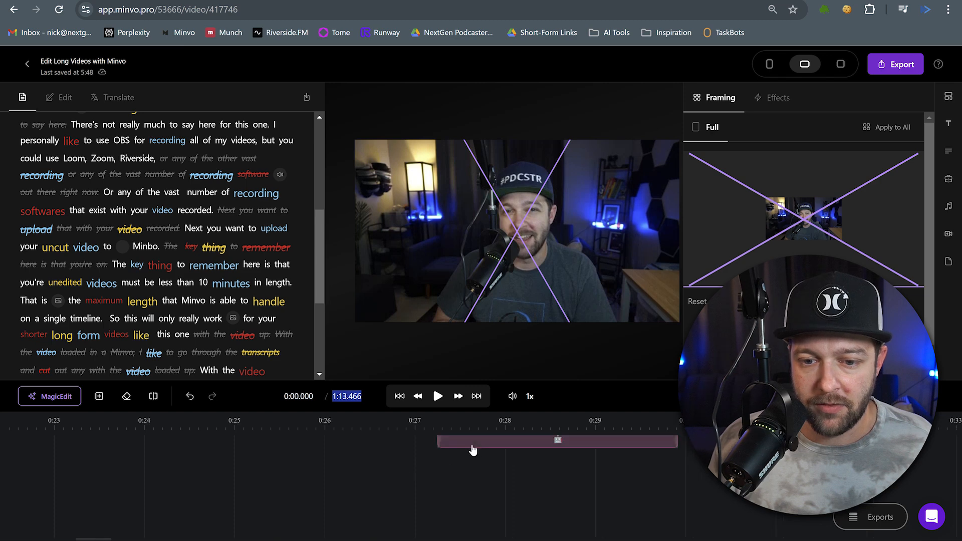
pyautogui.hscroll(20, 442, 459)
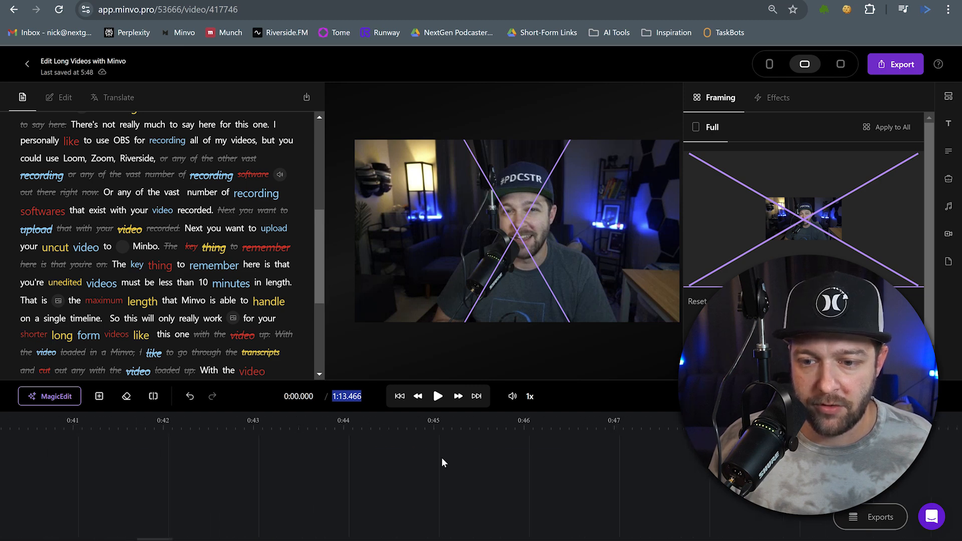
pyautogui.hscroll(10, 521, 475)
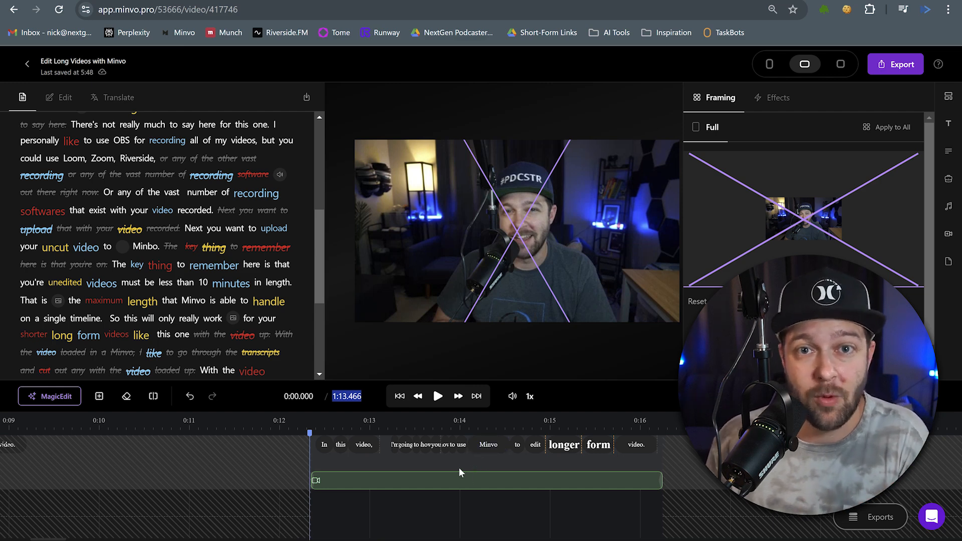
# - Preview the opening "In this video" clip and apply the Pop In animation to it
pyautogui.click(443, 397)
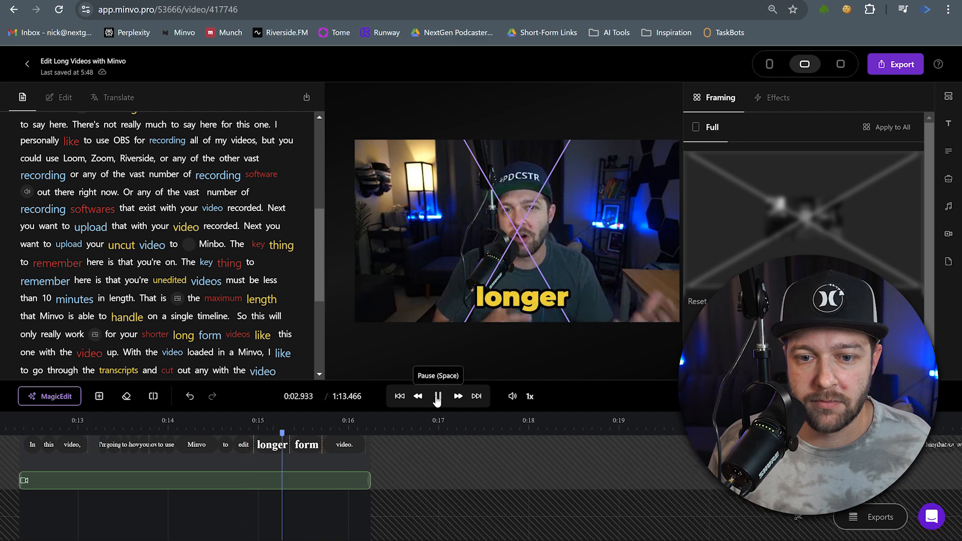
pyautogui.click(470, 484)
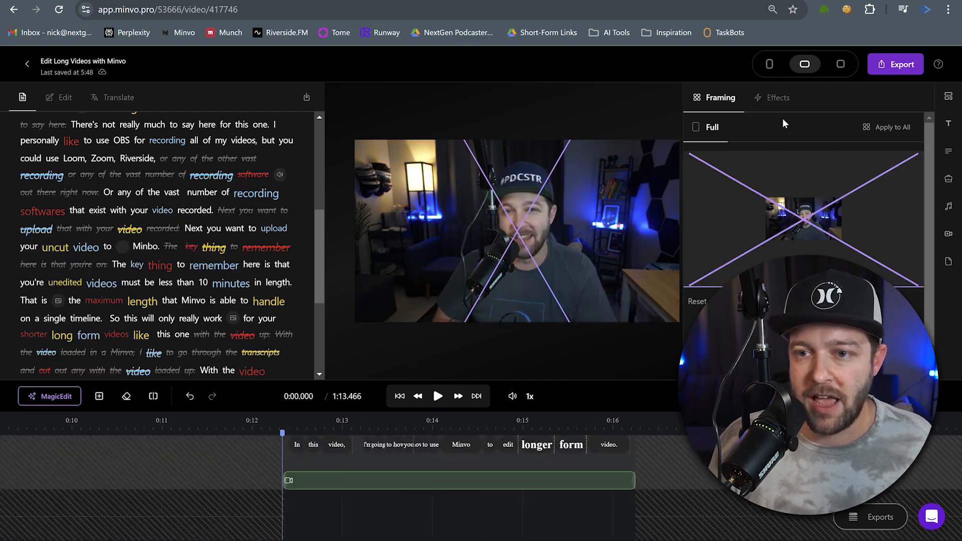
pyautogui.click(772, 100)
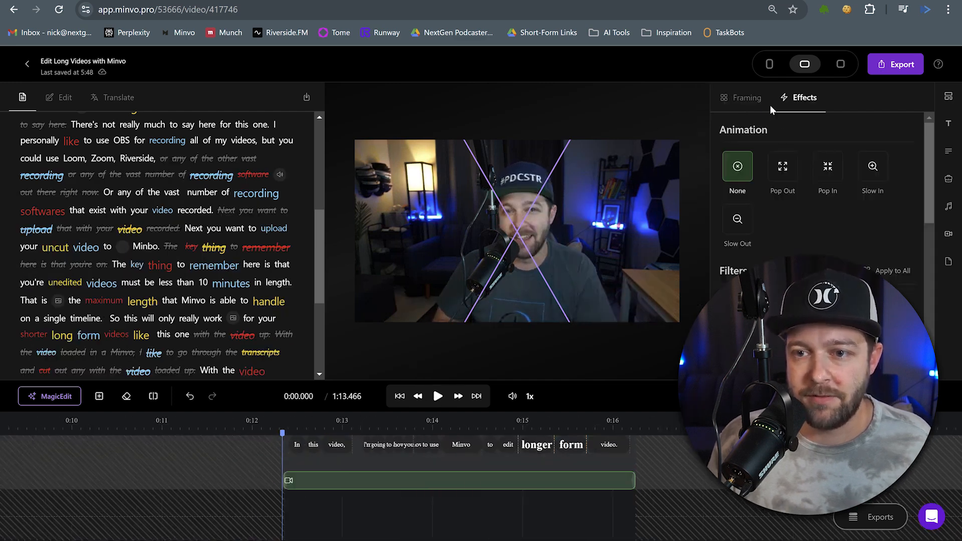
pyautogui.click(820, 171)
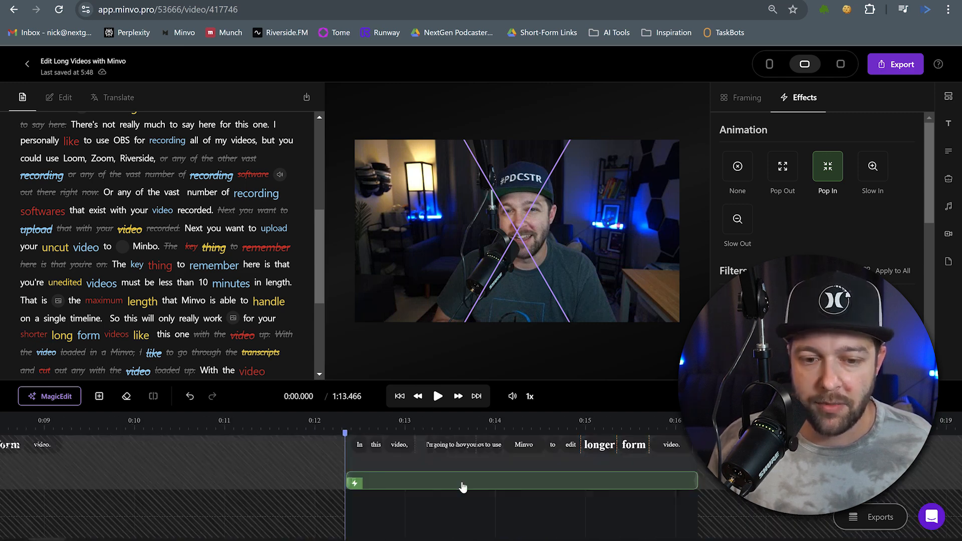
# - Insert the Pop 3 sound effect at the start of the opening clip and set its volume to 150
pyautogui.rightClick(352, 521)
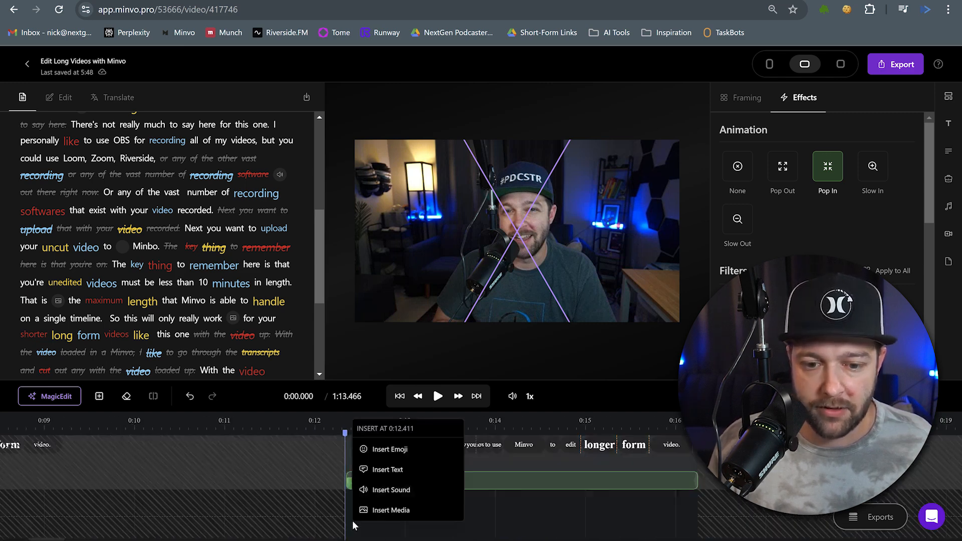
pyautogui.click(386, 490)
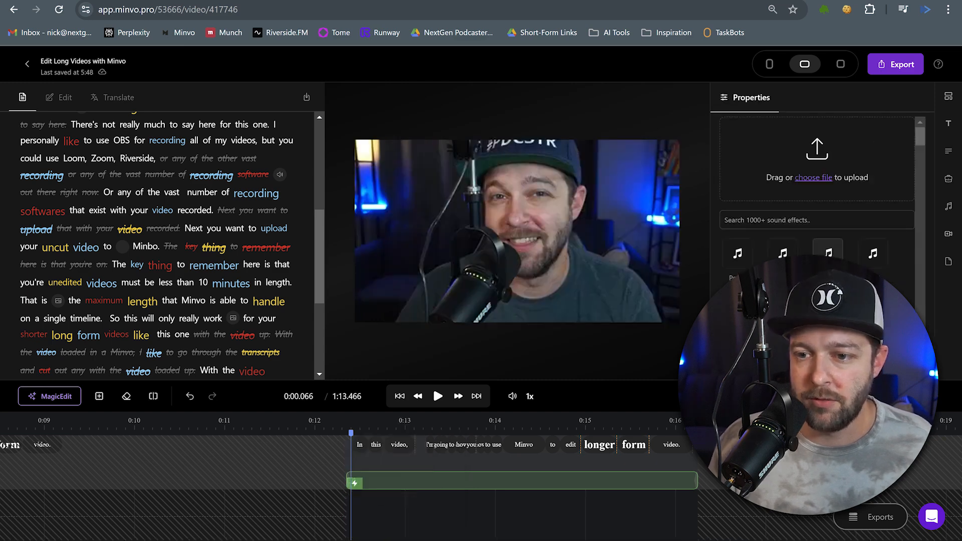
pyautogui.click(828, 255)
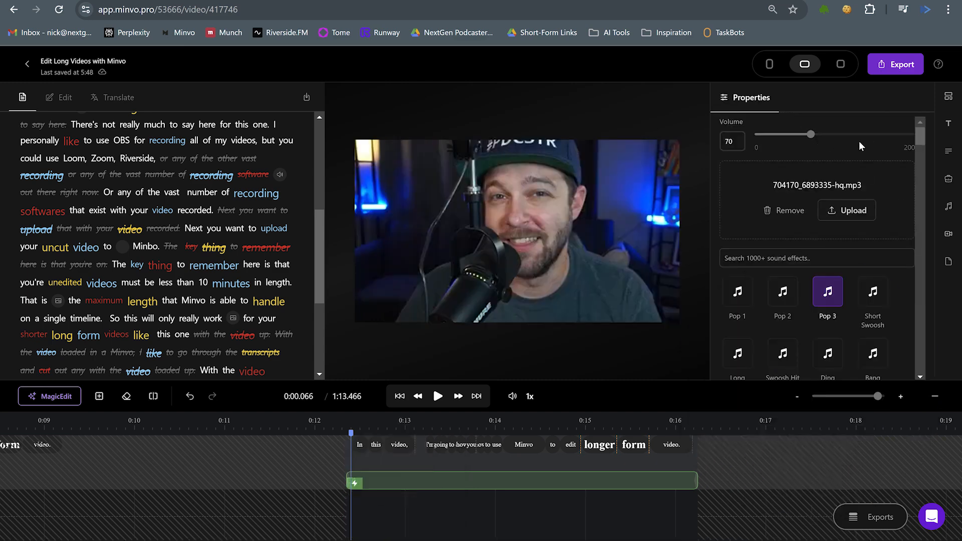
pyautogui.moveTo(725, 142); pyautogui.dragTo(959, 155)
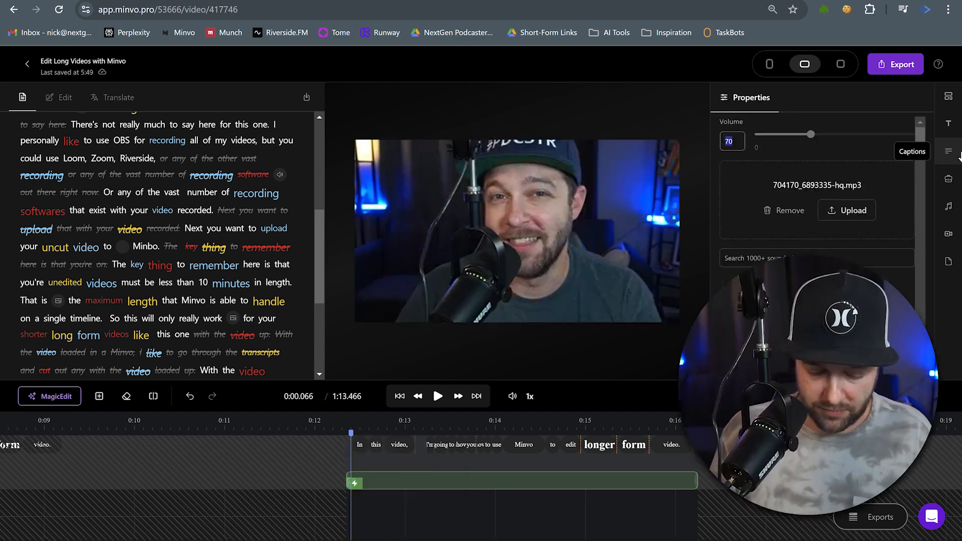
pyautogui.write('150')
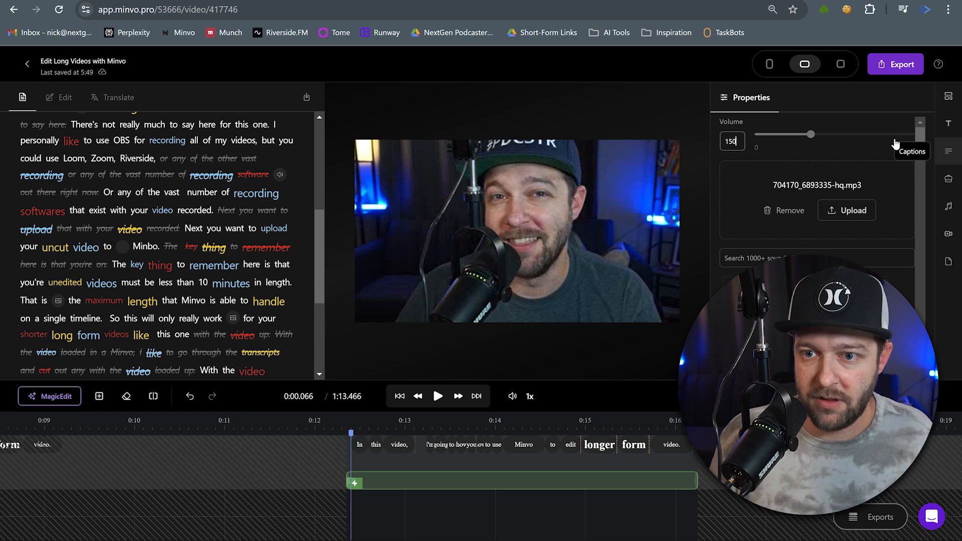
# - Play on to the robot emoji at the "script or outline" sentence and move it up over the speaker's face
pyautogui.click(438, 396)
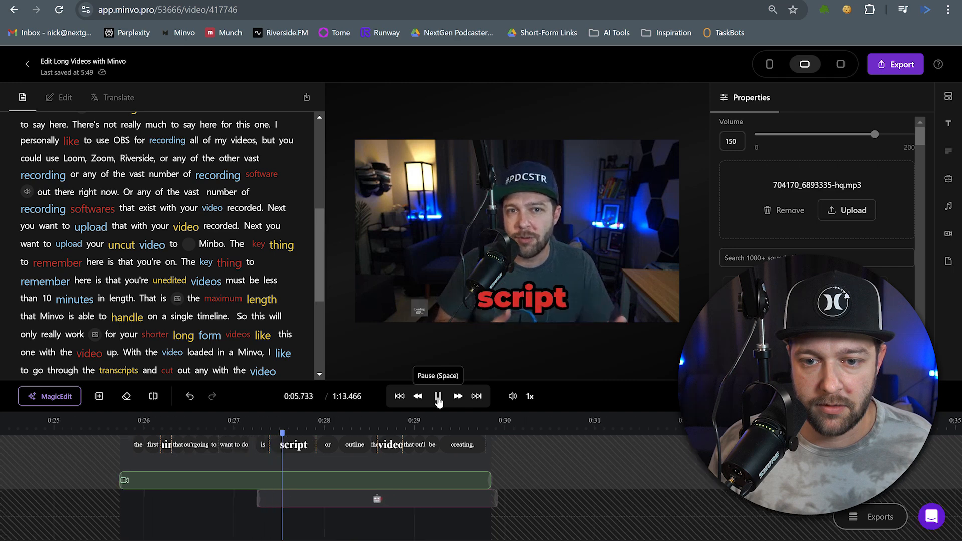
pyautogui.click(438, 398)
pyautogui.click(266, 499)
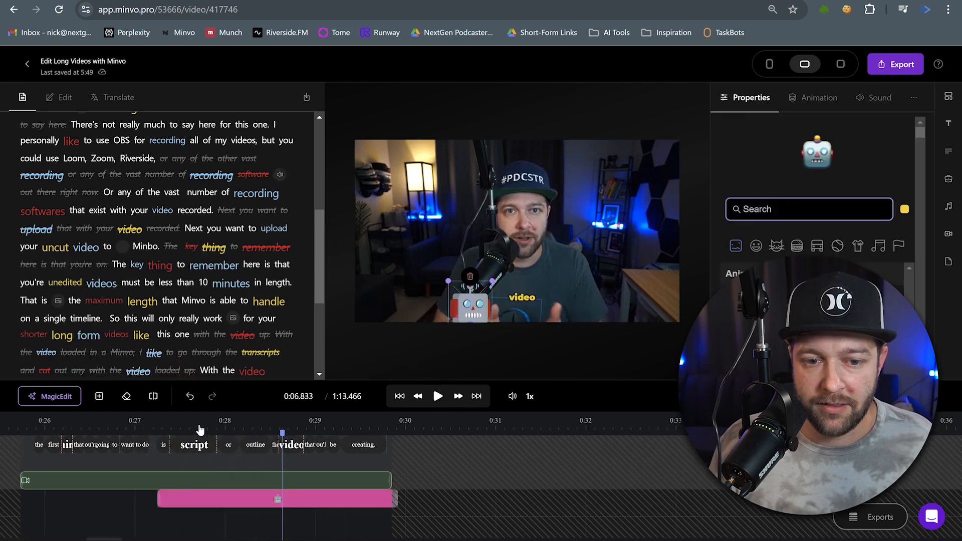
pyautogui.click(190, 427)
pyautogui.click(310, 427)
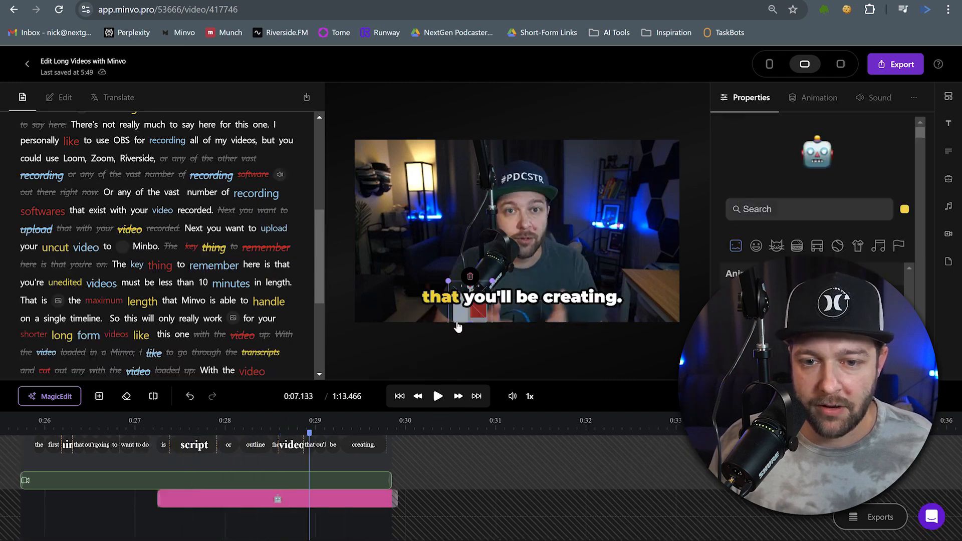
pyautogui.moveTo(462, 316); pyautogui.dragTo(505, 255)
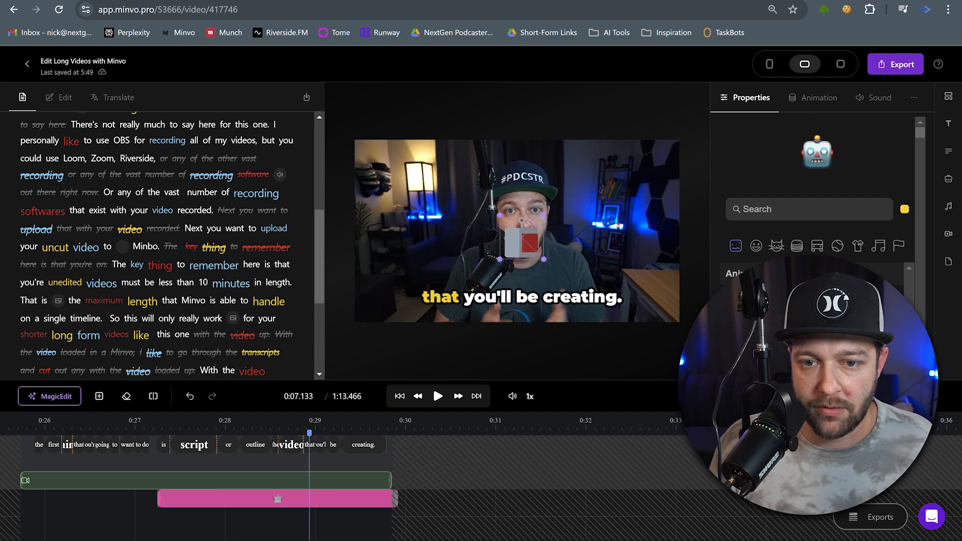
# - Review the robot emoji's animation options and other element settings
pyautogui.scroll(-2, 817, 225)
pyautogui.scroll(2, 818, 225)
pyautogui.click(819, 99)
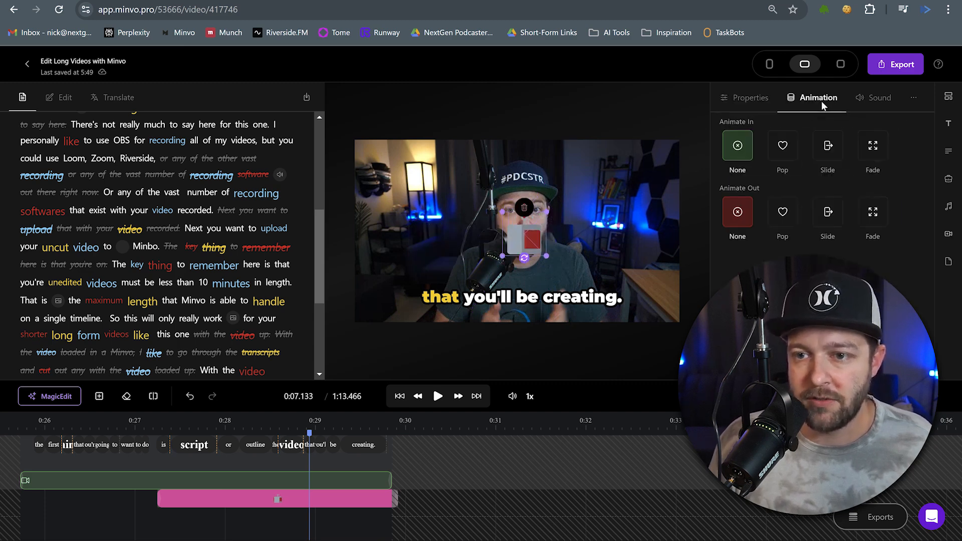
pyautogui.click(915, 107)
pyautogui.click(747, 98)
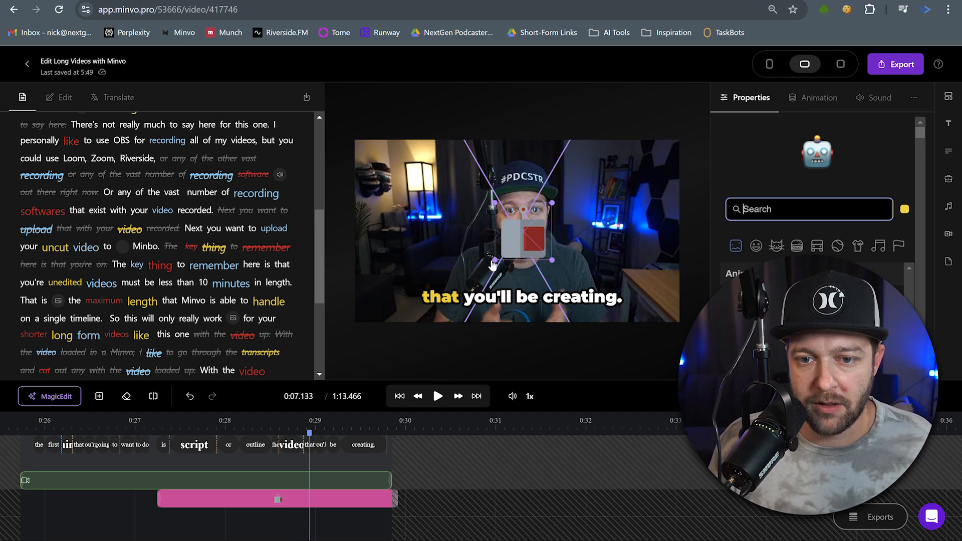
# - Preview the video from the robot emoji section onward and stop in the "In many cases" clip at the word "platforms"
pyautogui.click(68, 423)
pyautogui.click(435, 397)
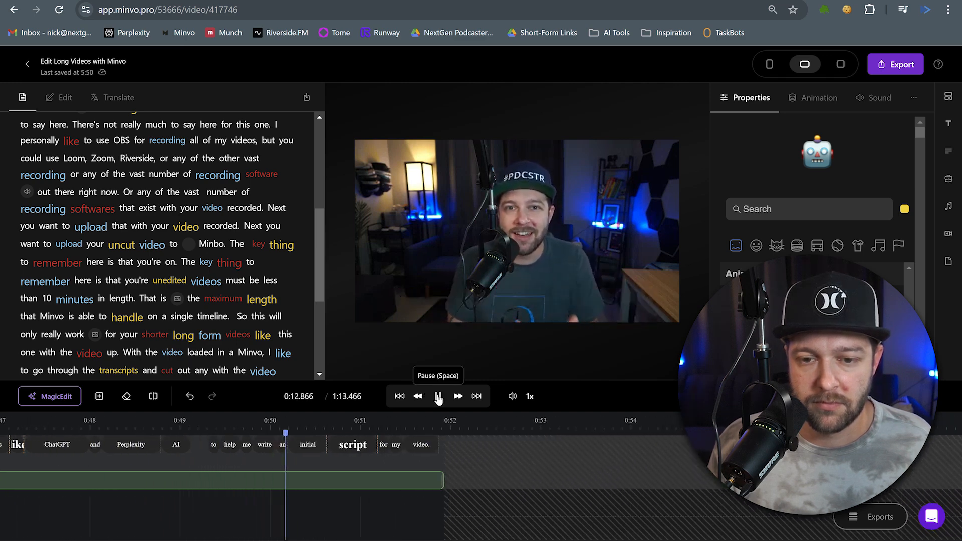
pyautogui.click(438, 396)
pyautogui.click(260, 492)
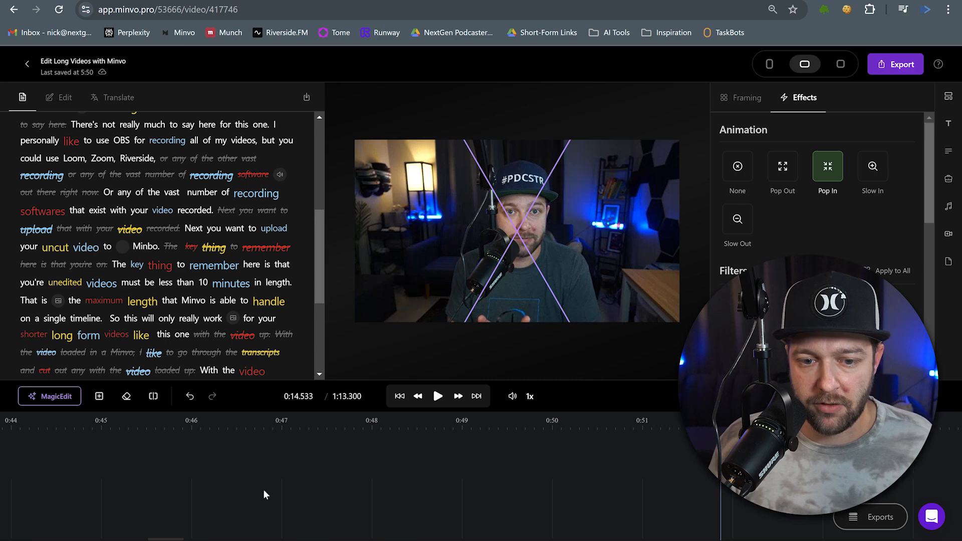
pyautogui.click(211, 432)
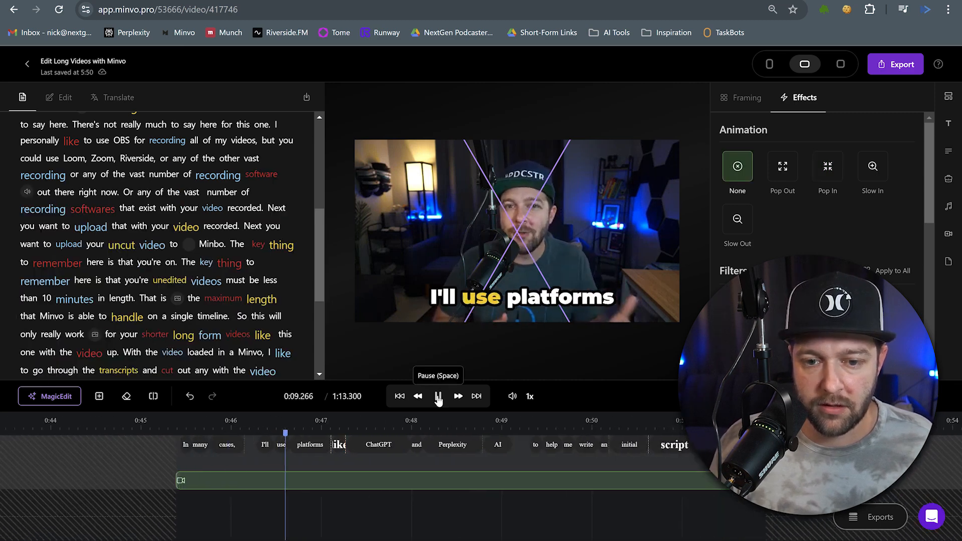
pyautogui.click(438, 396)
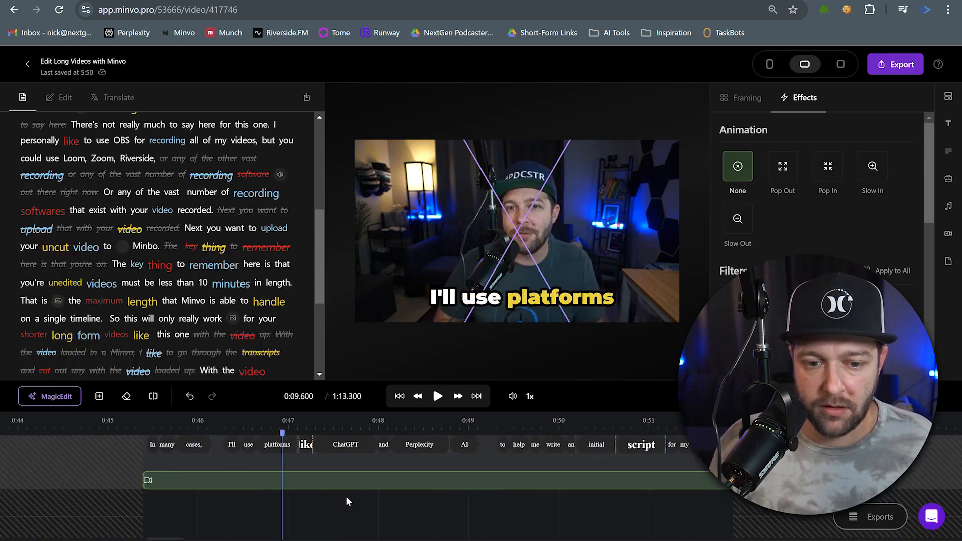
# - Insert a stock video found by searching for "AI chatbot" at the word "like" before "ChatGPT"
pyautogui.rightClick(314, 512)
pyautogui.click(343, 503)
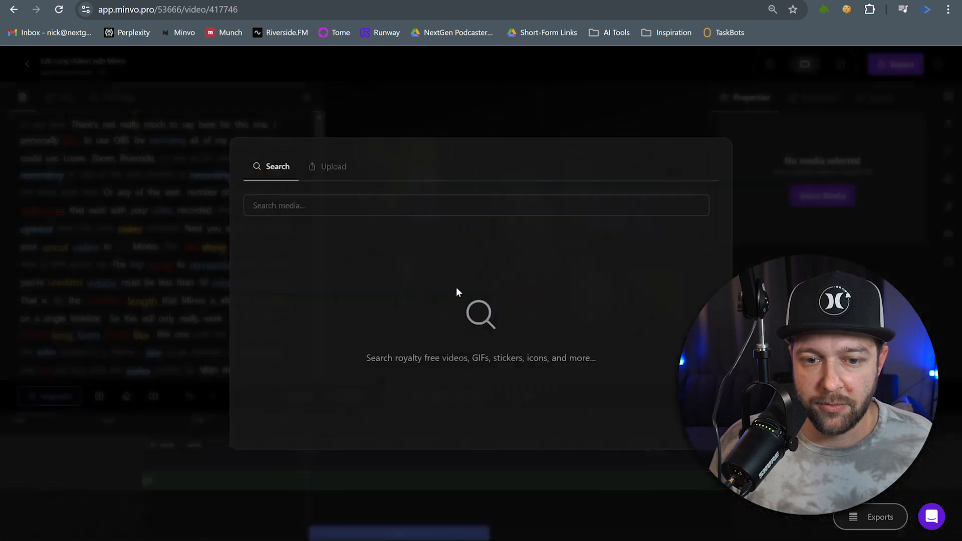
pyautogui.click(362, 205)
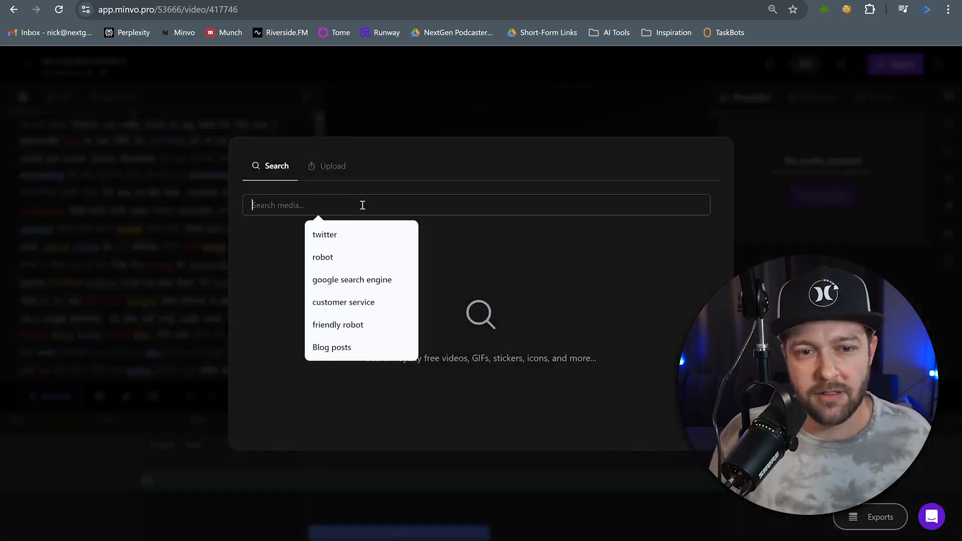
pyautogui.write('AI chat')
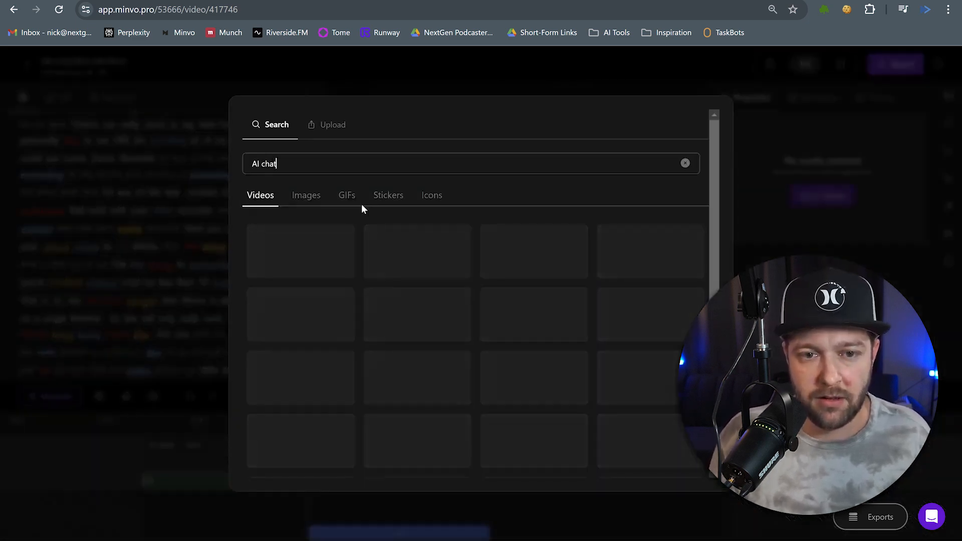
pyautogui.write('bot')
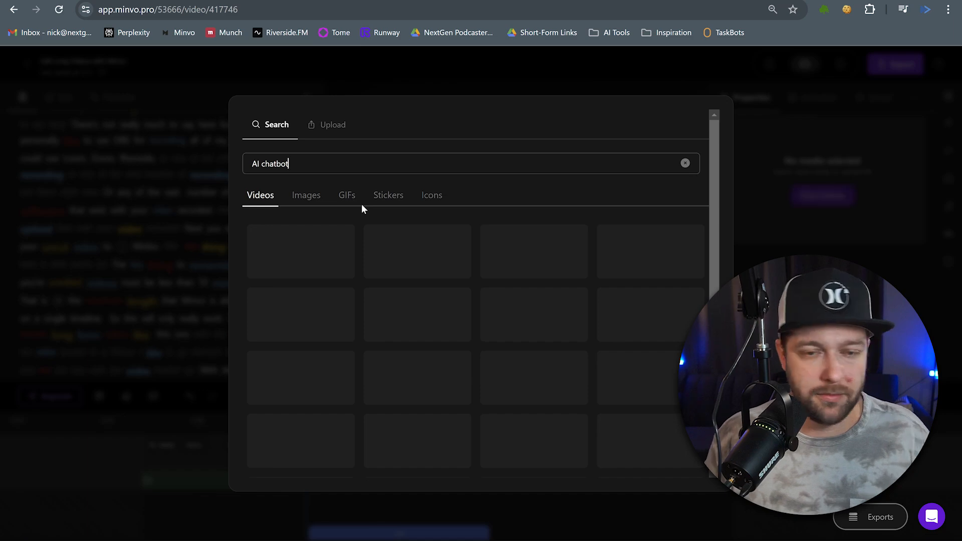
pyautogui.click(556, 329)
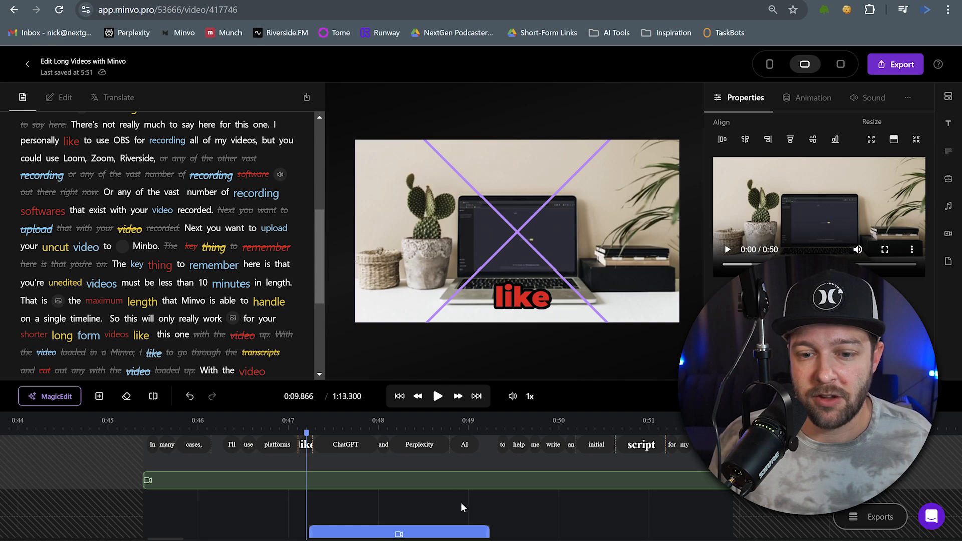
# - Insert a media element at the word "AI" right after the chatbot stock video and preview on to "Perplexity is you can"
pyautogui.rightClick(461, 503)
pyautogui.click(473, 493)
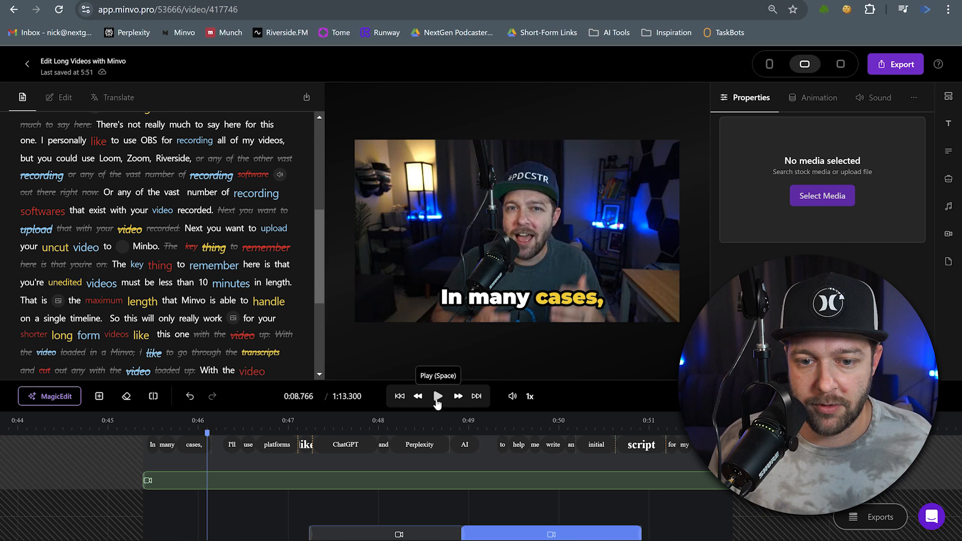
pyautogui.click(437, 399)
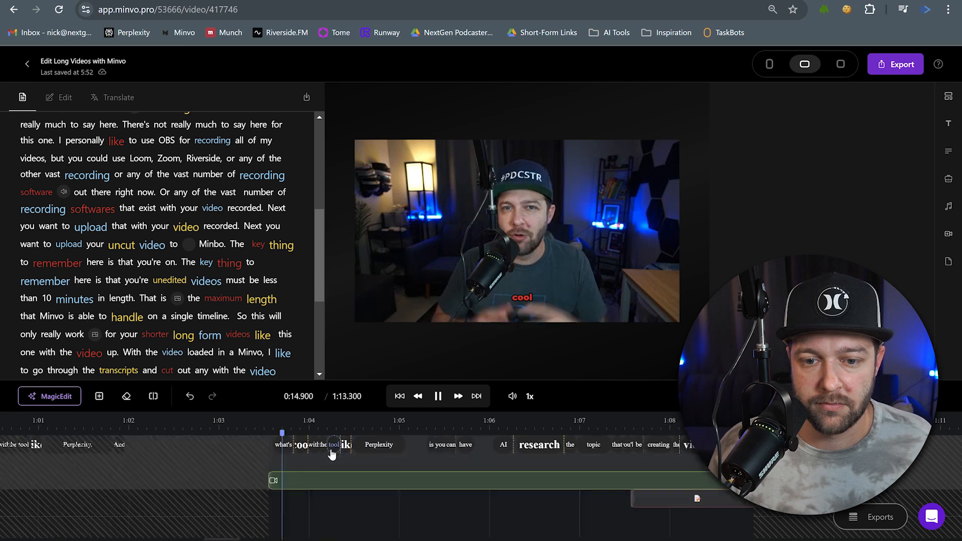
pyautogui.press('space')
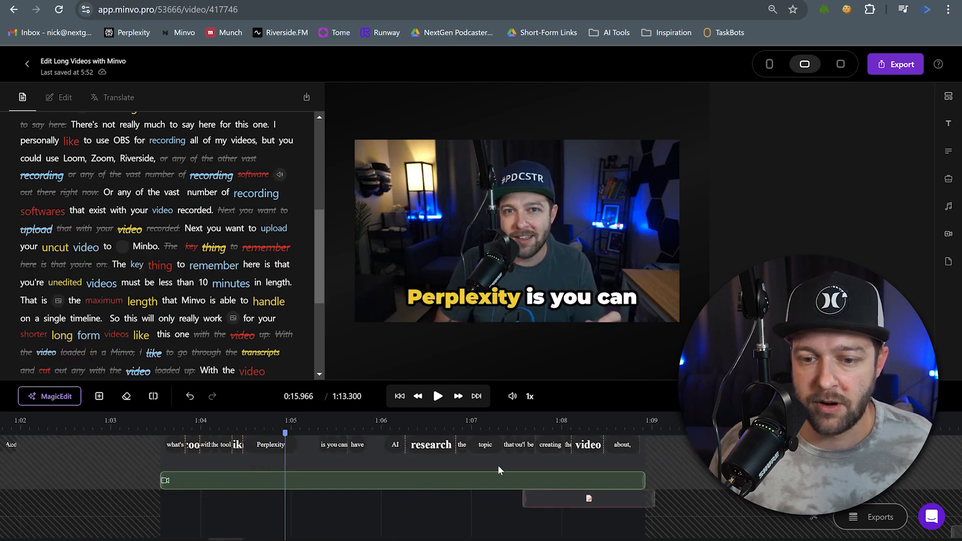
# - Apply the Pop In animation to the speaker clip containing "Perplexity is you can have AI research"
pyautogui.click(596, 213)
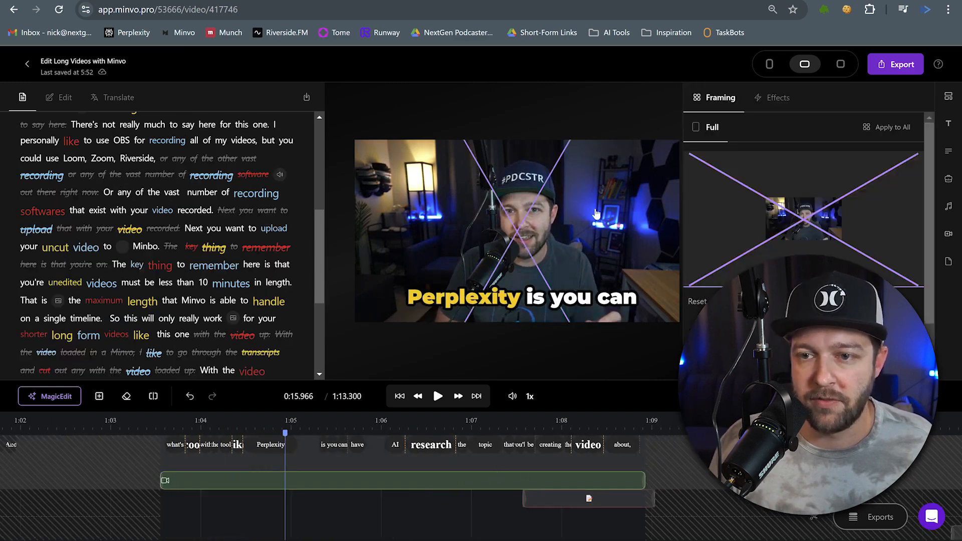
pyautogui.click(769, 101)
pyautogui.click(828, 166)
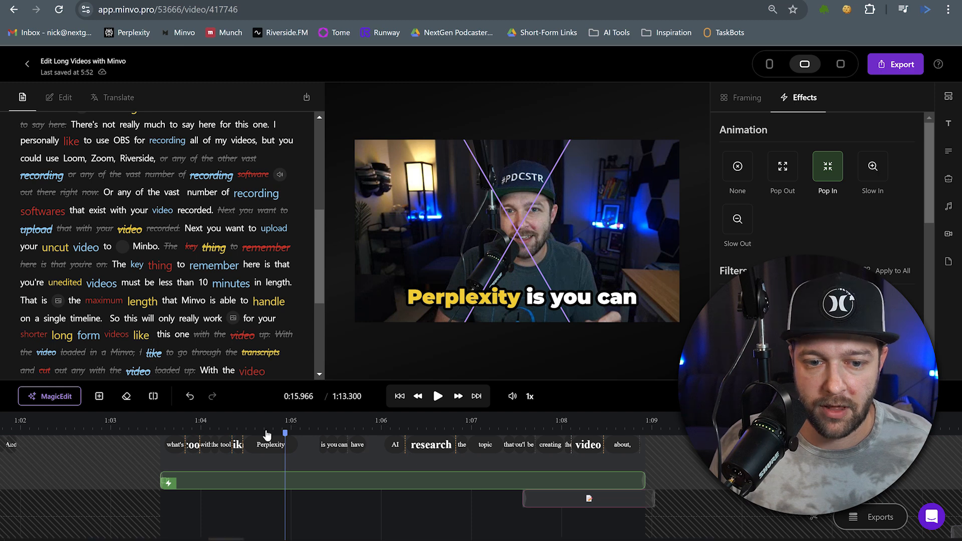
# - Enlarge the memo emoji at "creating the video", move it over the speaker's face, and preview from the word "is" after "Perplexity"
pyautogui.click(546, 485)
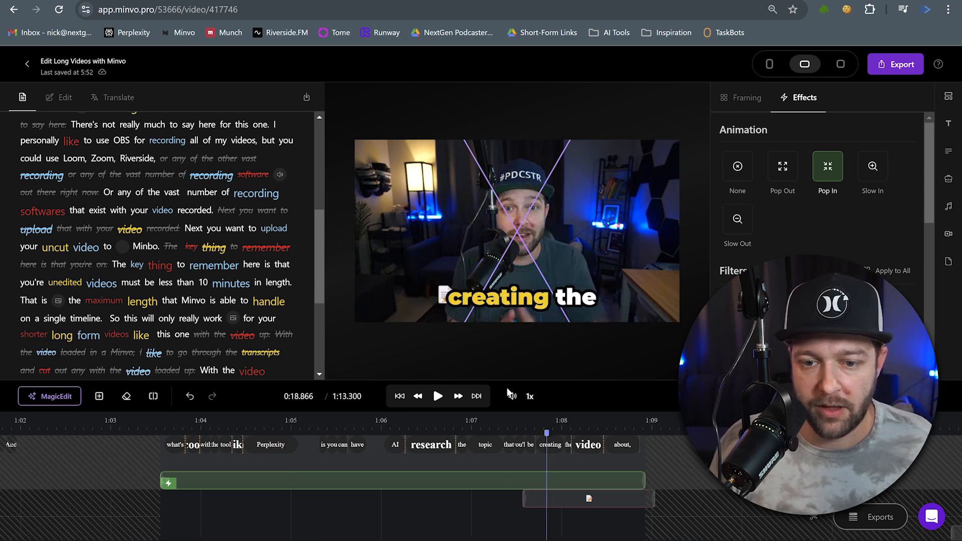
pyautogui.click(562, 498)
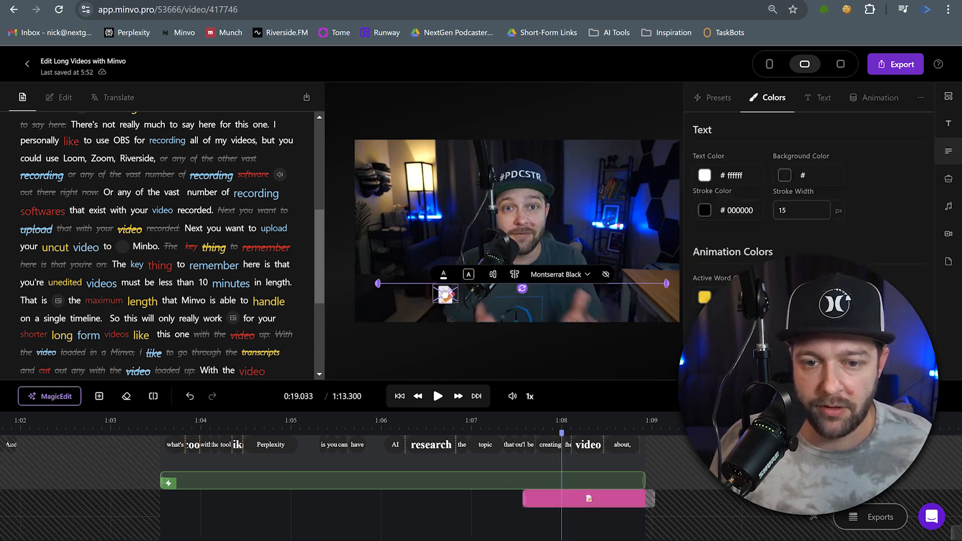
pyautogui.moveTo(444, 292); pyautogui.dragTo(498, 256)
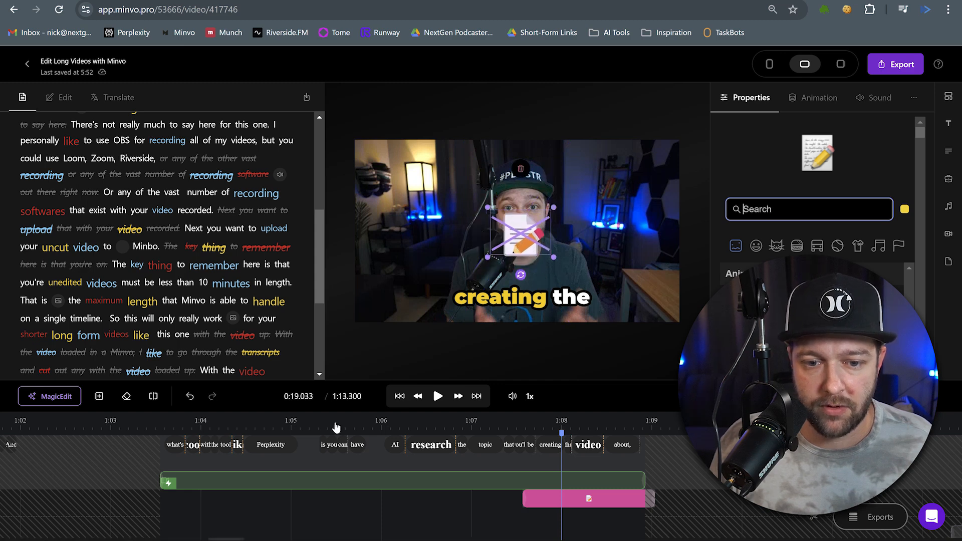
pyautogui.click(337, 428)
pyautogui.press('space')
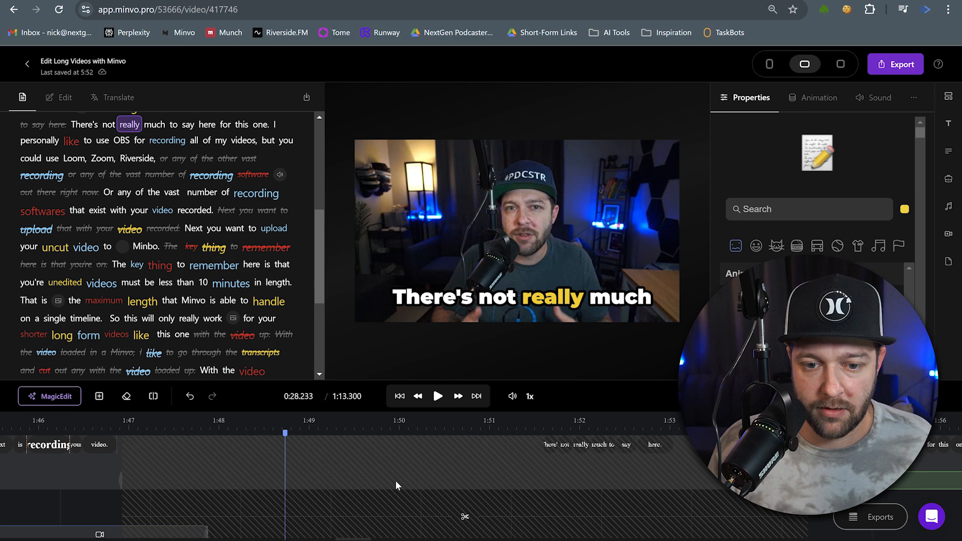
# - Go back to the short "so cool." clip and apply the Pop In animation to it
pyautogui.hscroll(-3, 397, 486)
pyautogui.hscroll(3, 395, 480)
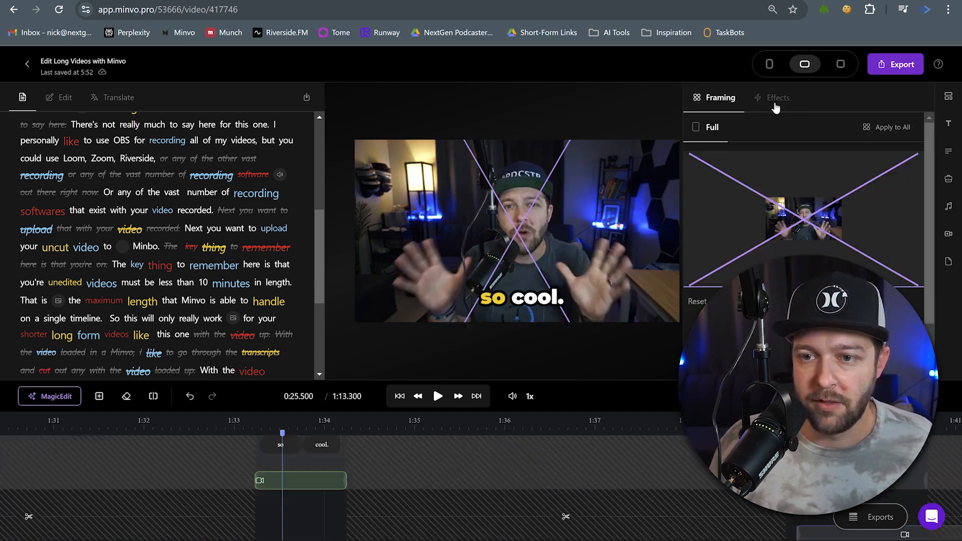
pyautogui.click(784, 98)
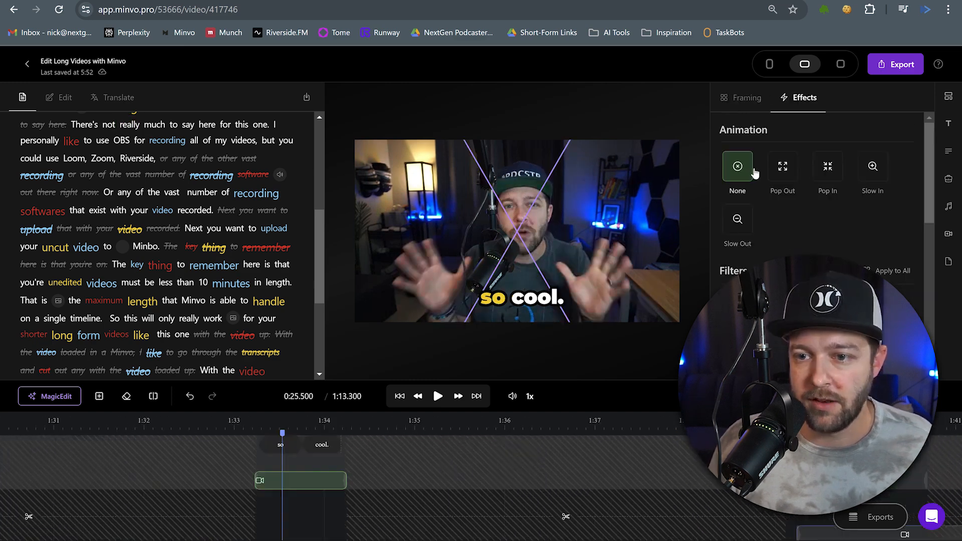
pyautogui.click(827, 171)
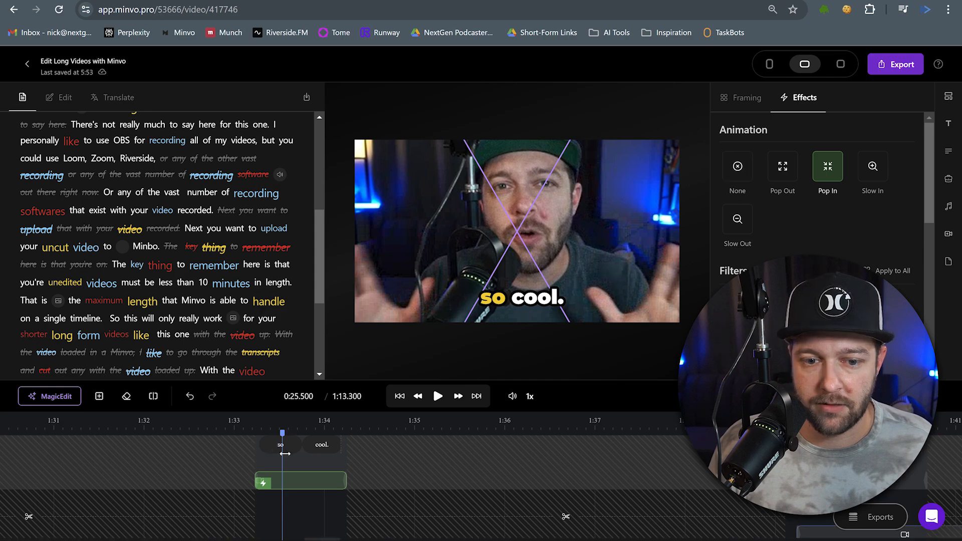
# - Preview the "so cool." animation from just before the clip and stop around "to use OBS for recording"
pyautogui.hscroll(-10, 325, 451)
pyautogui.click(332, 429)
pyautogui.click(438, 396)
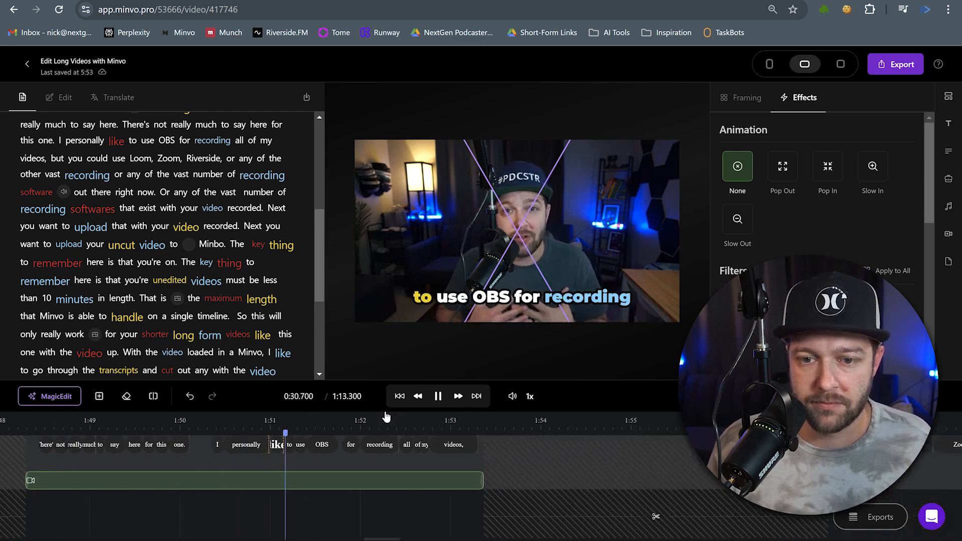
pyautogui.click(438, 396)
# - Insert a stock video found by searching for "recording a video" at the word "I" before "personally like to use OBS"
pyautogui.rightClick(350, 497)
pyautogui.click(381, 488)
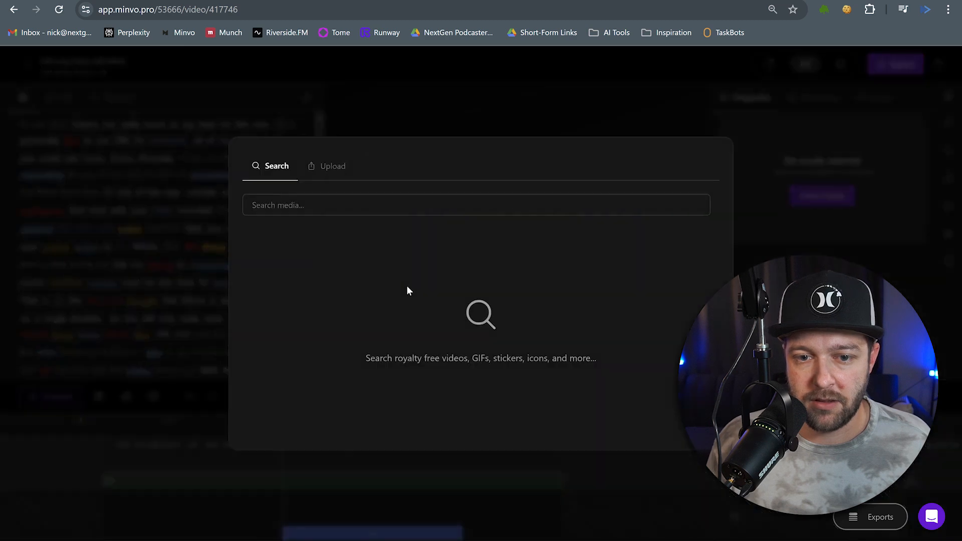
pyautogui.click(324, 206)
pyautogui.write('recording a video')
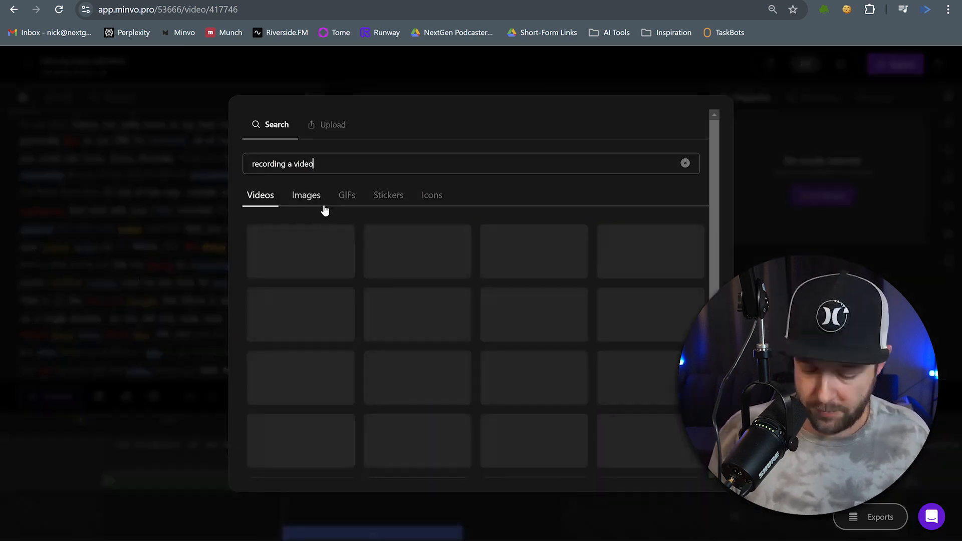
pyautogui.click(669, 424)
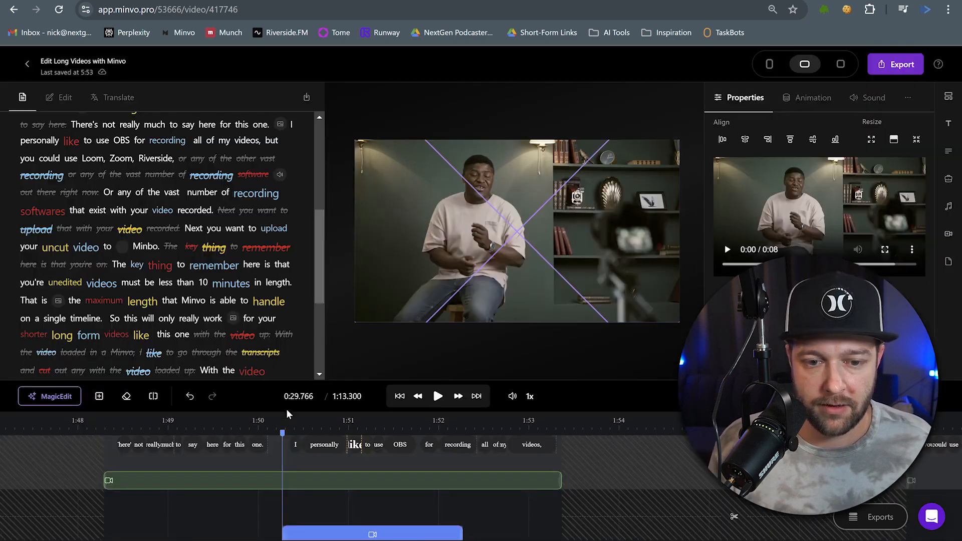
# - Preview the video from the new recording B-roll through the "must be less than 10 minutes" section
pyautogui.click(438, 396)
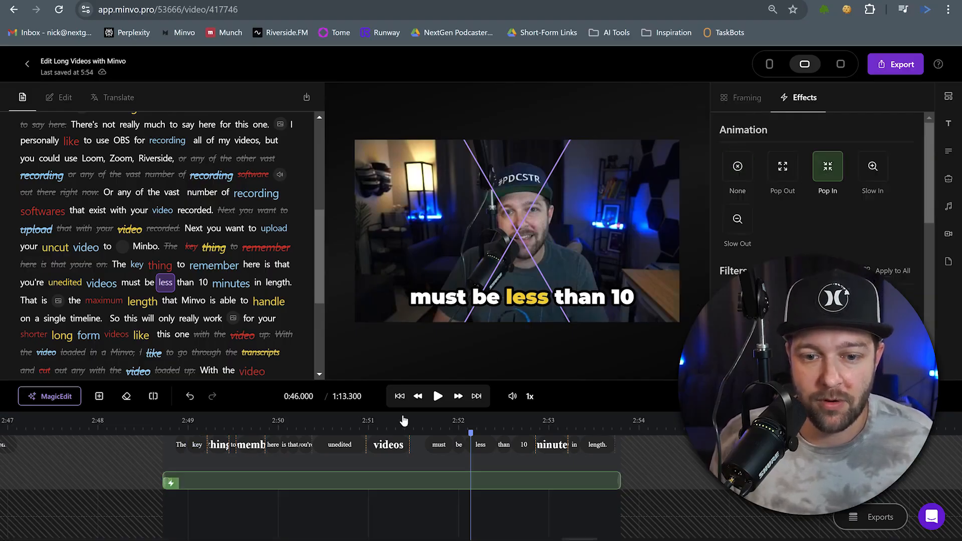
pyautogui.click(438, 396)
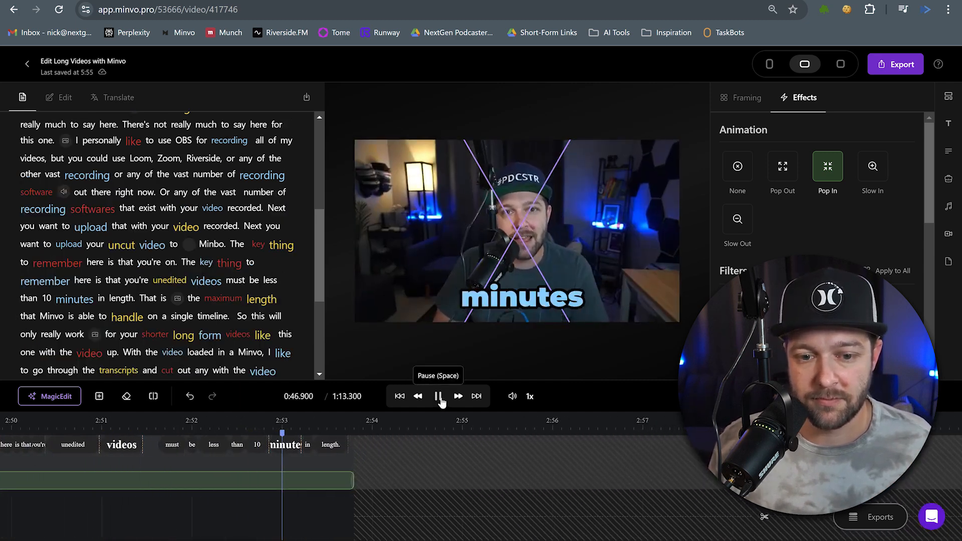
pyautogui.click(439, 397)
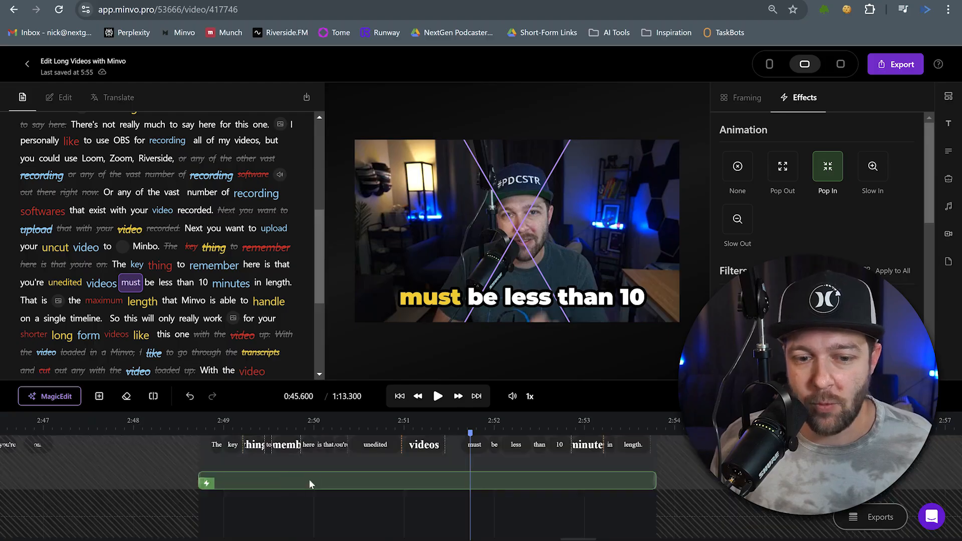
# - Insert a sound effect found by searching for "key jangling" at the words "The key thing to remember"
pyautogui.rightClick(216, 510)
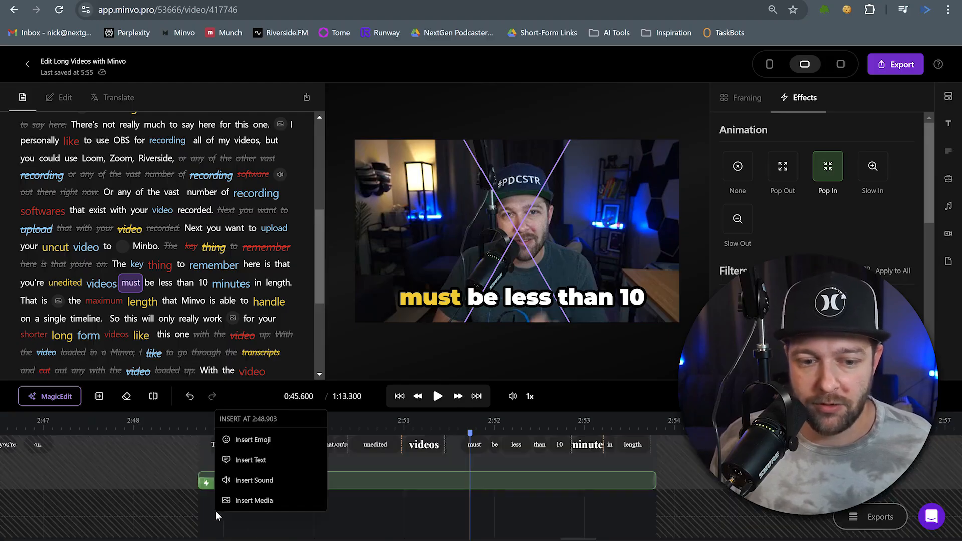
pyautogui.click(237, 481)
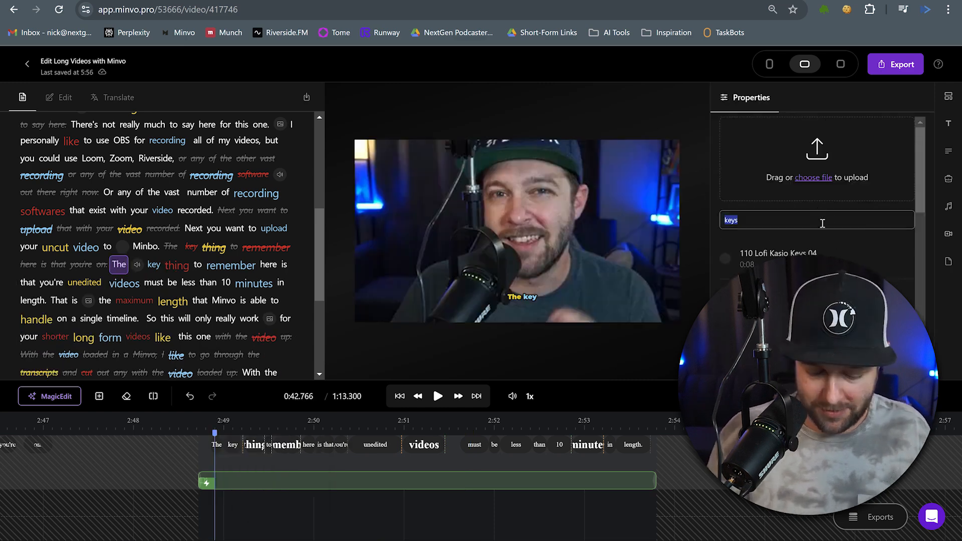
pyautogui.write('ke')
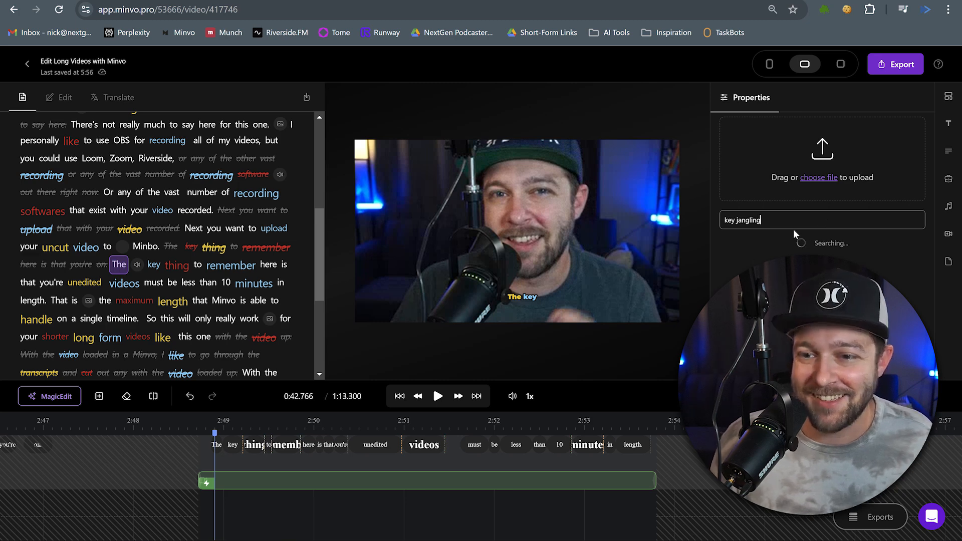
pyautogui.click(873, 264)
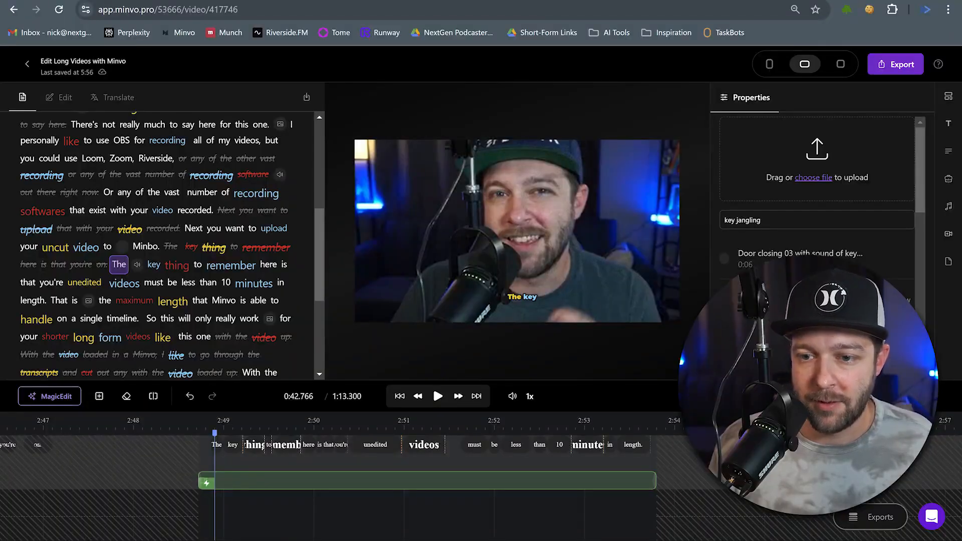
pyautogui.click(896, 300)
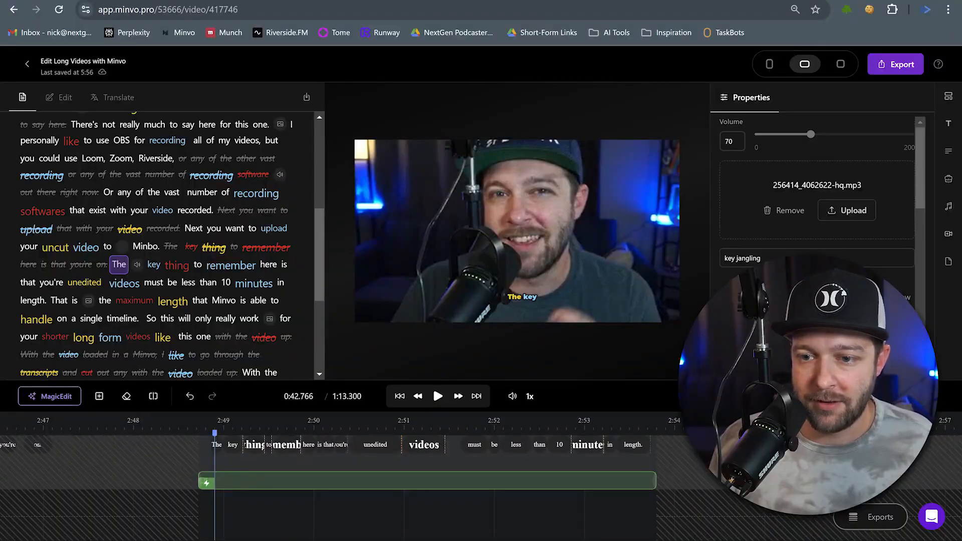
# - Play back the key jangling sound, trim its end at the word "unedited", and preview on to "With the video loaded"
pyautogui.click(200, 430)
pyautogui.click(438, 397)
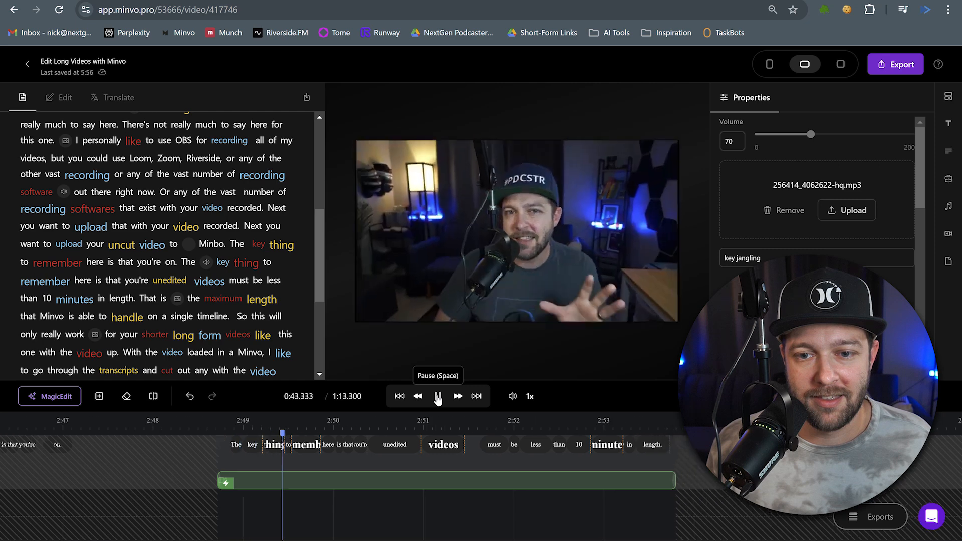
pyautogui.click(443, 397)
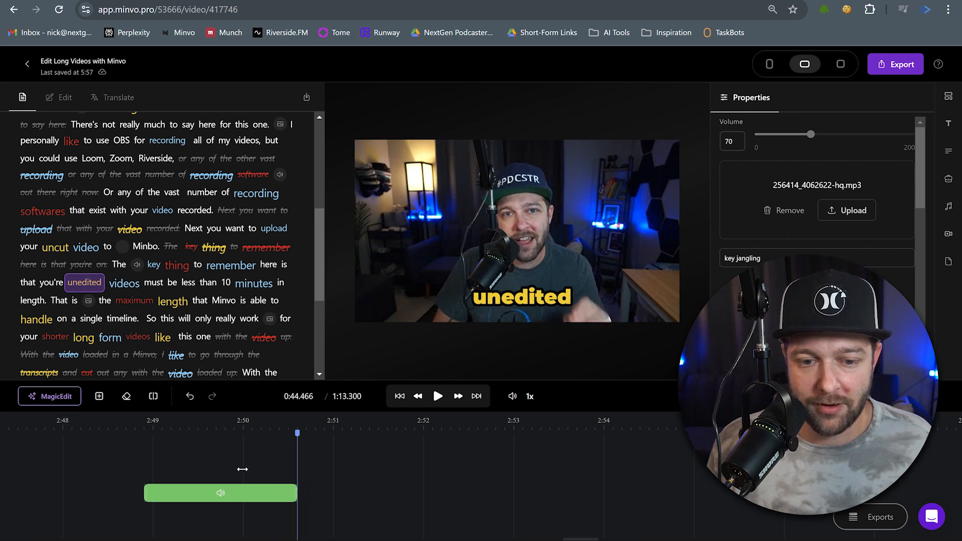
pyautogui.moveTo(260, 473); pyautogui.dragTo(237, 474)
pyautogui.click(438, 397)
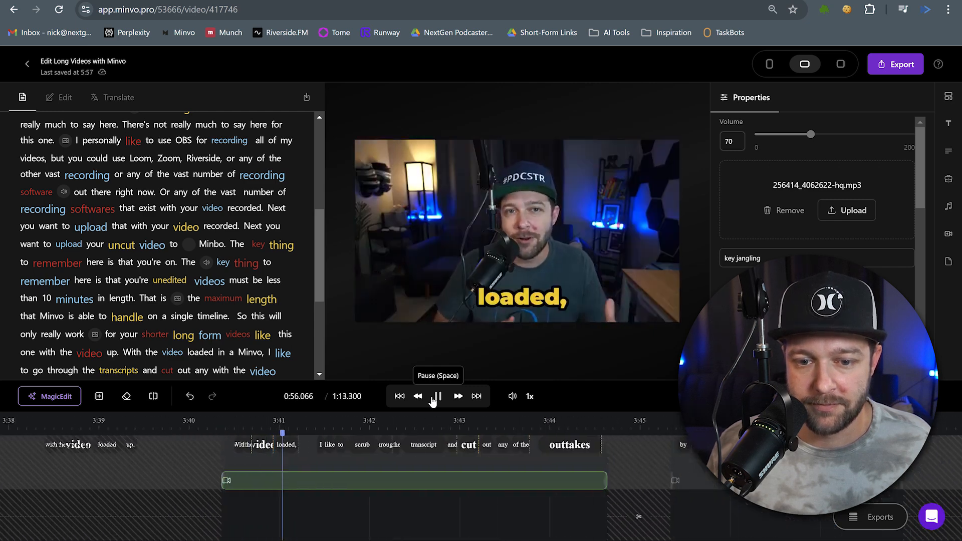
pyautogui.click(434, 398)
# - Delete the aerial pier stock video over "shorter long form videos" and replay the video from the word "shorter"
pyautogui.hscroll(-20, 434, 479)
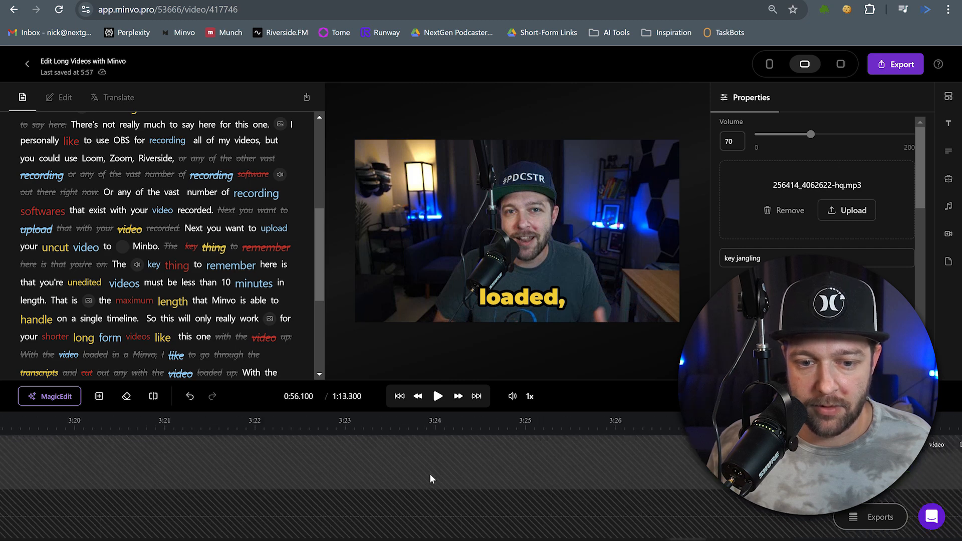
pyautogui.hscroll(-10, 428, 474)
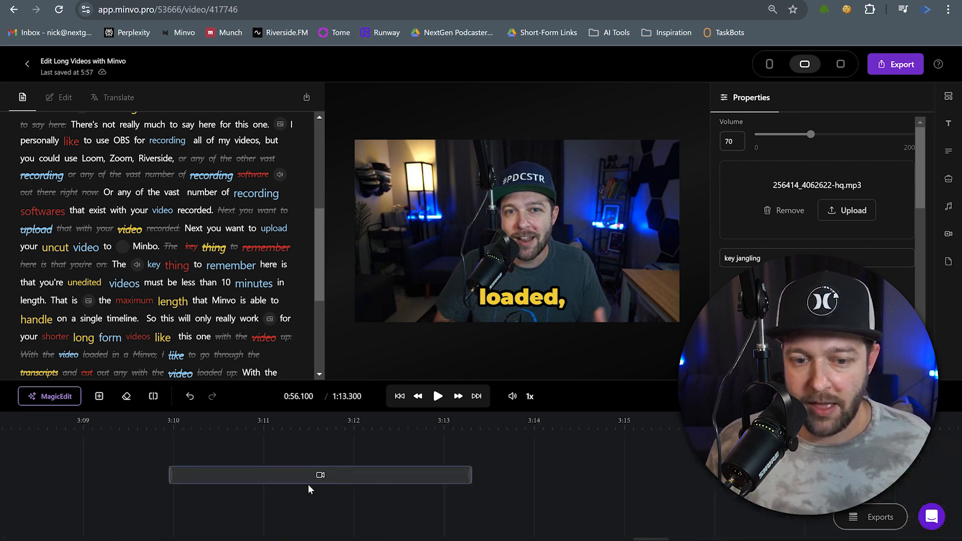
pyautogui.click(296, 531)
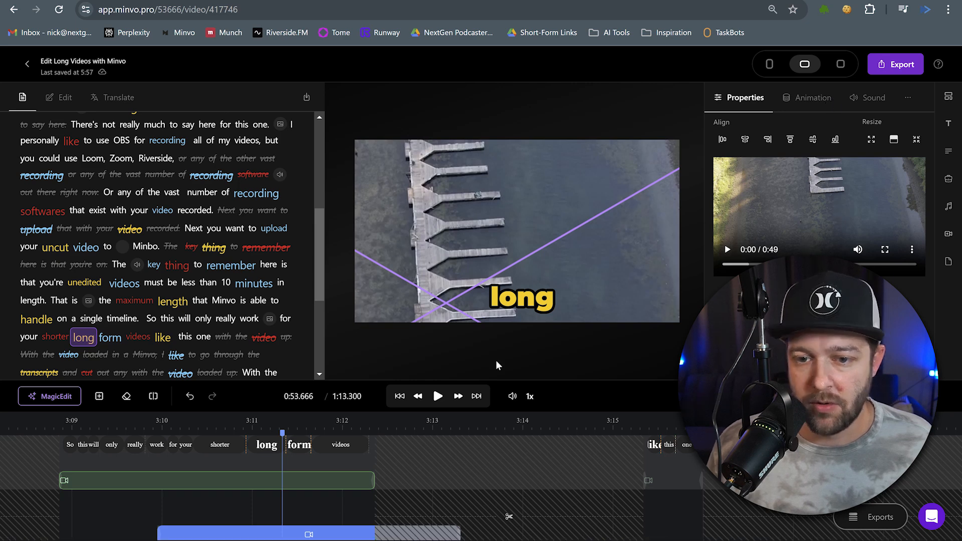
pyautogui.rightClick(308, 534)
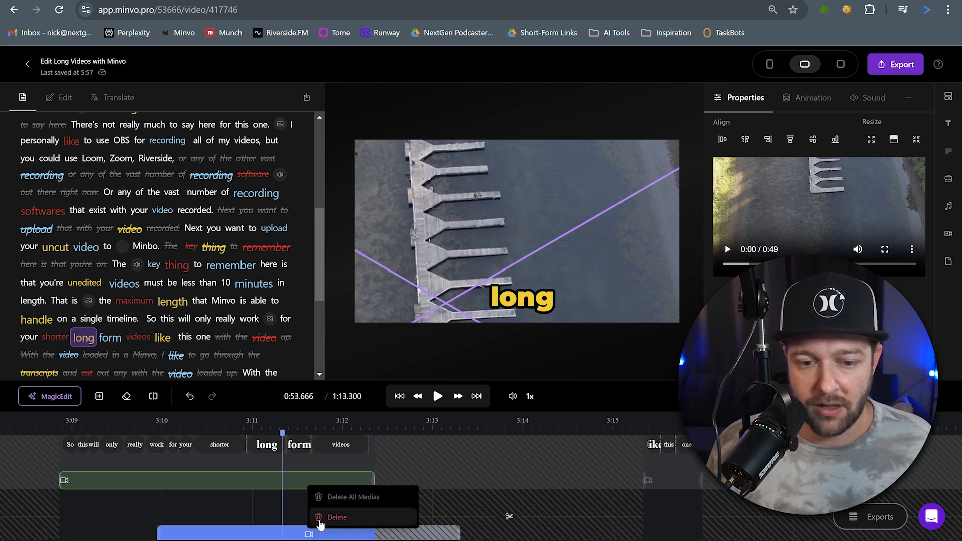
pyautogui.click(335, 518)
pyautogui.click(208, 429)
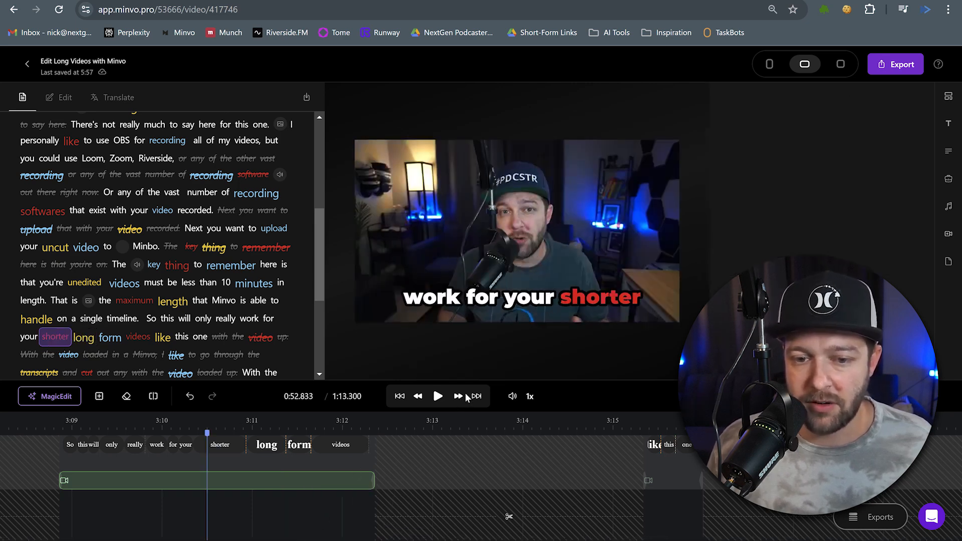
pyautogui.click(437, 397)
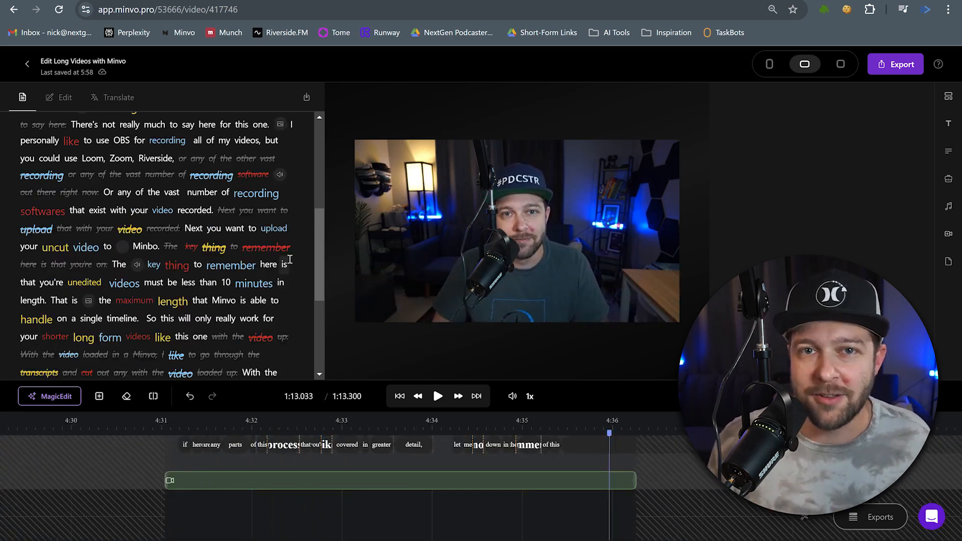
# - Open the export options and play the closing clip beginning "If you enjoyed this quick video"
pyautogui.click(905, 67)
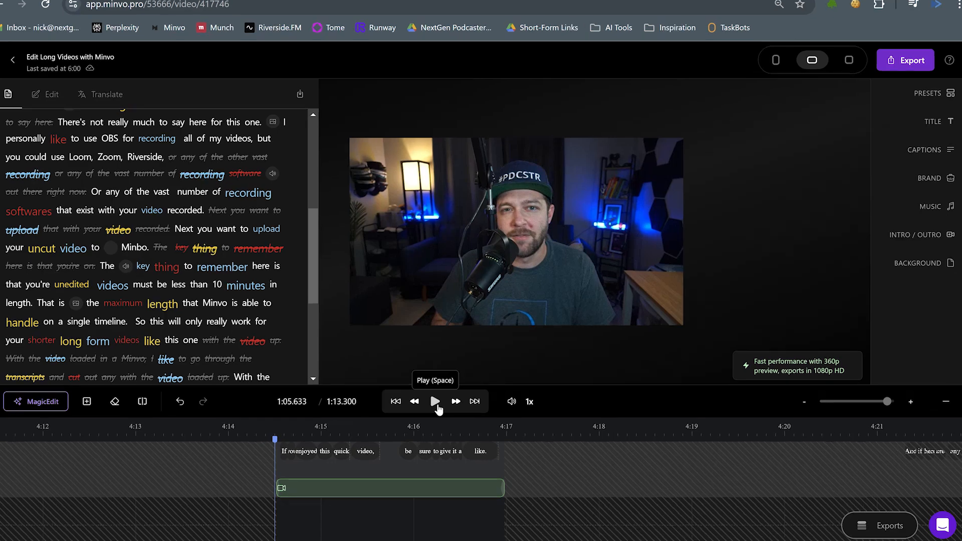
pyautogui.click(436, 401)
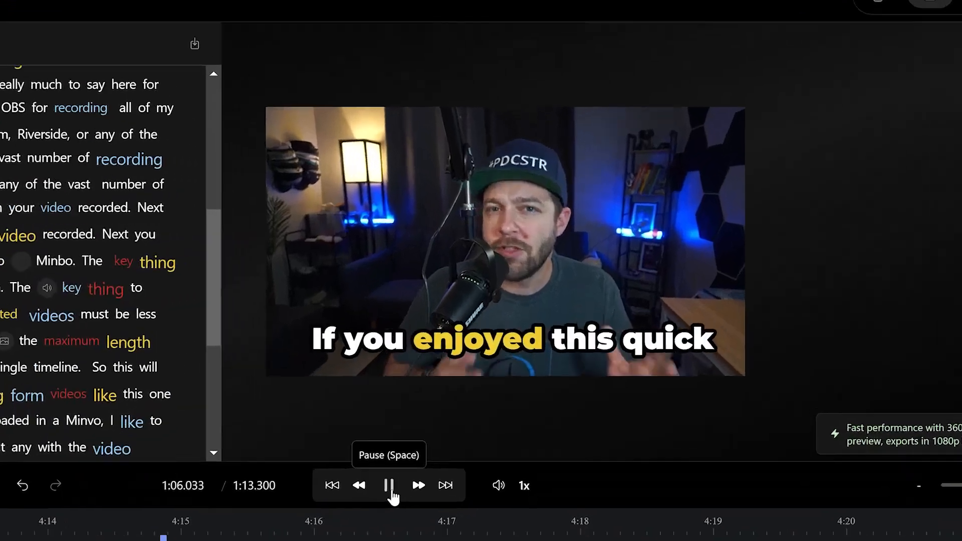